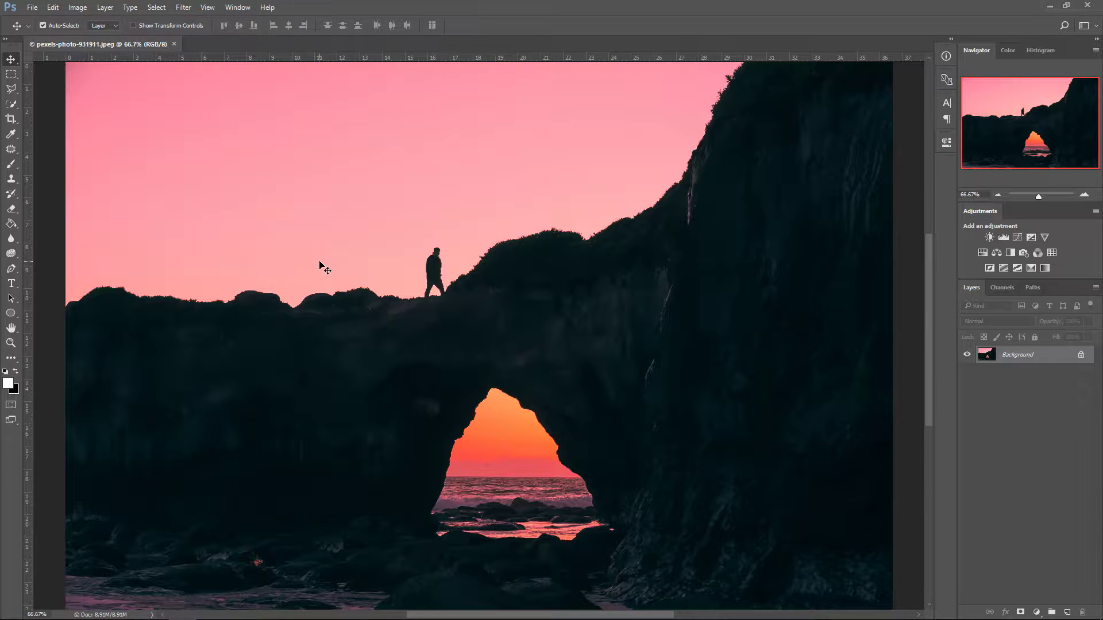
Step: Trace the rock skyline, arch and walker with the Magnetic Lasso into a closed selection, then zoom out
{"action": "right_click", "coordinate": [11, 88]}
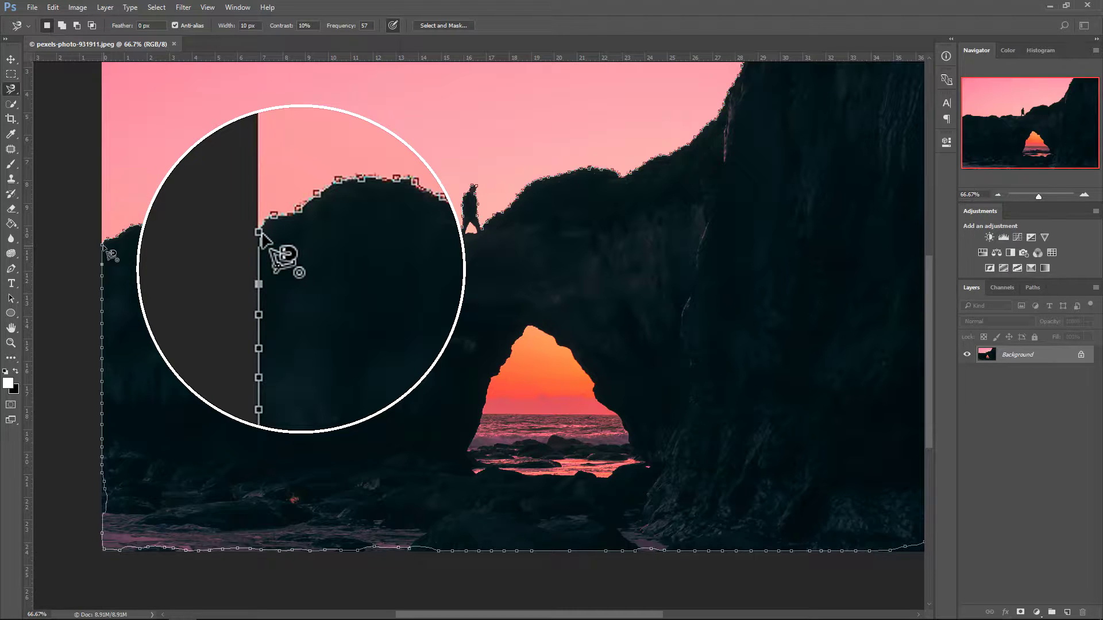
{"action": "left_click", "coordinate": [107, 249]}
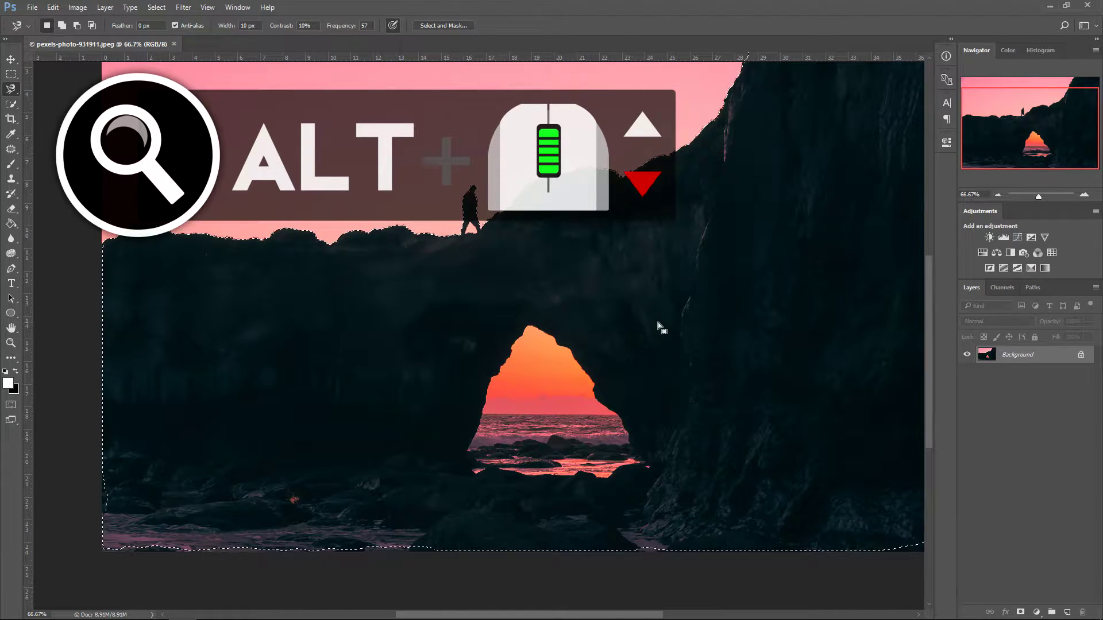
{"action": "key", "text": "alt"}
{"action": "scroll", "coordinate": [741, 277], "scroll_direction": "down", "scroll_amount": 1}
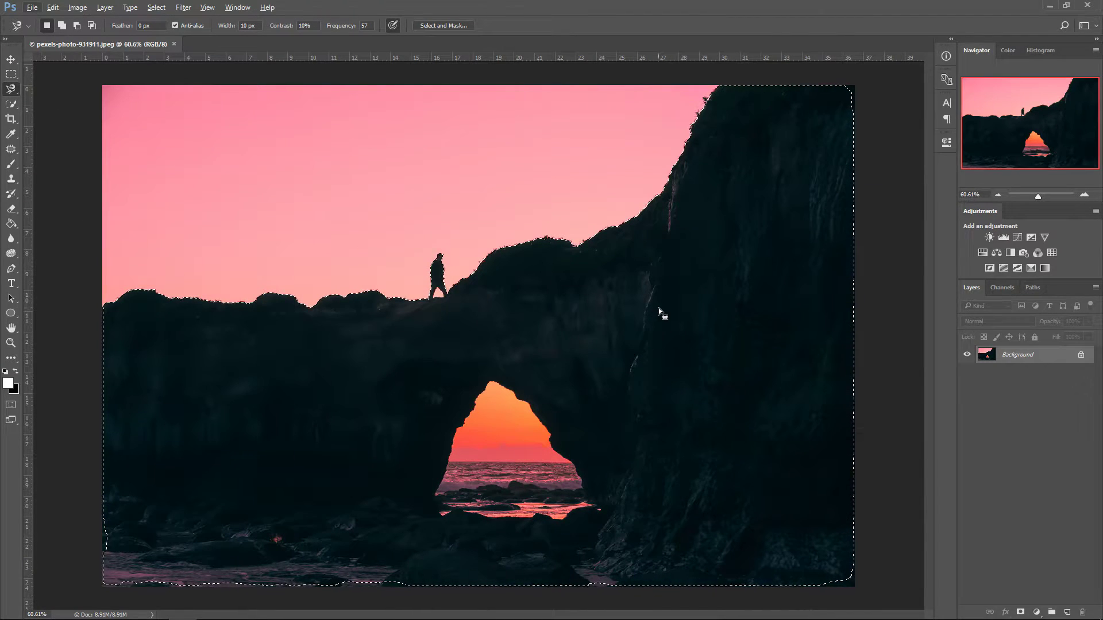
Step: Add a layer mask from the selection to hide the sky, and pick a 180 px brush
{"action": "left_click", "coordinate": [1020, 613]}
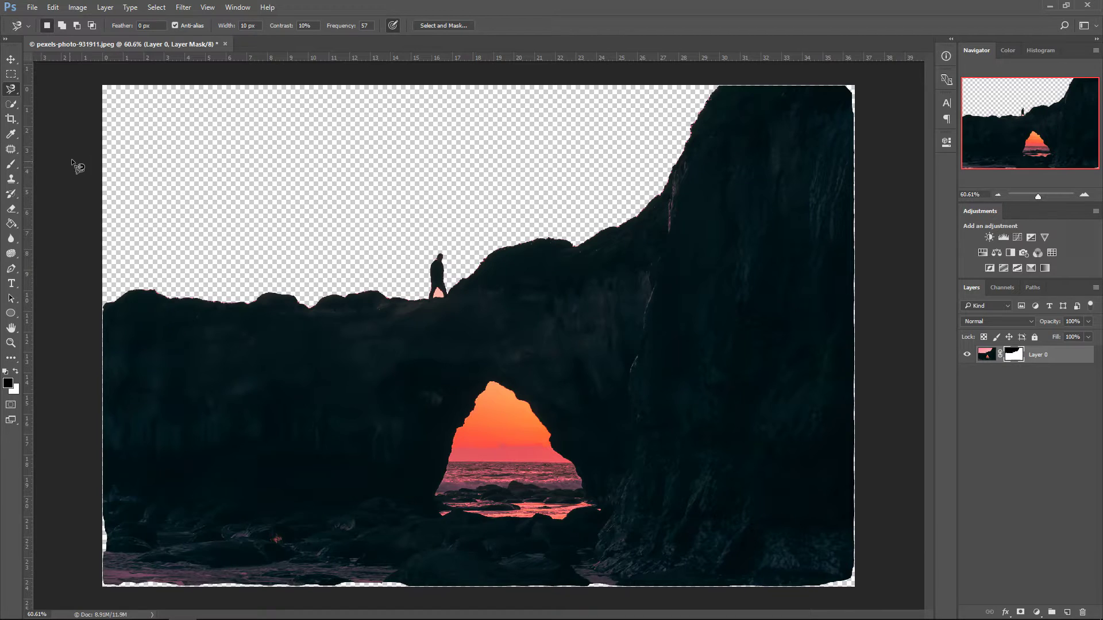
{"action": "left_click", "coordinate": [12, 166]}
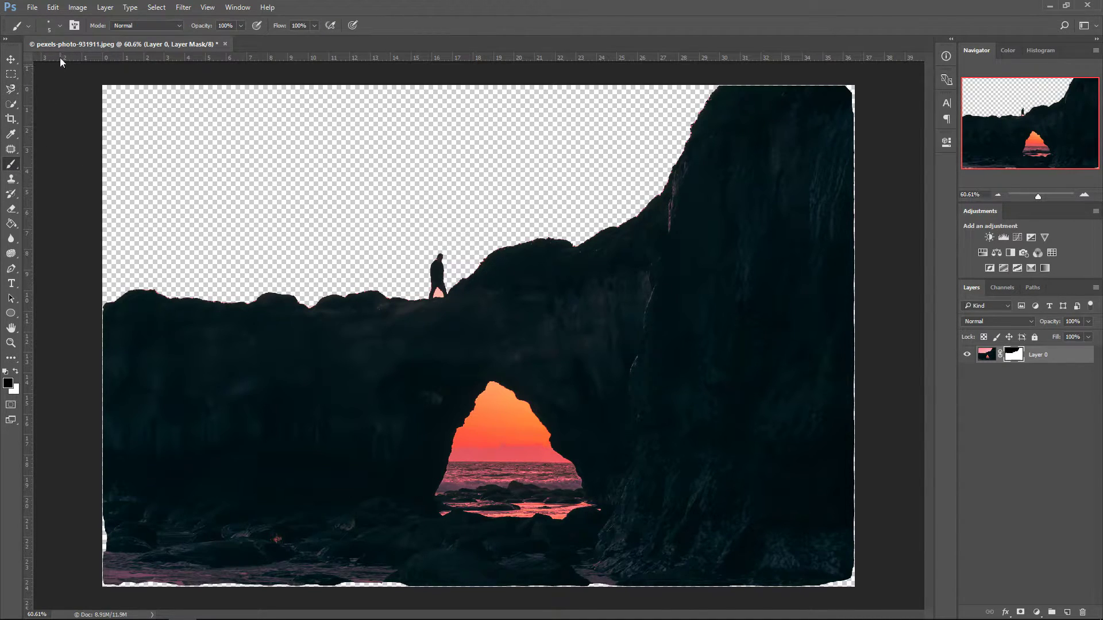
{"action": "left_click", "coordinate": [60, 27]}
{"action": "left_click", "coordinate": [95, 62]}
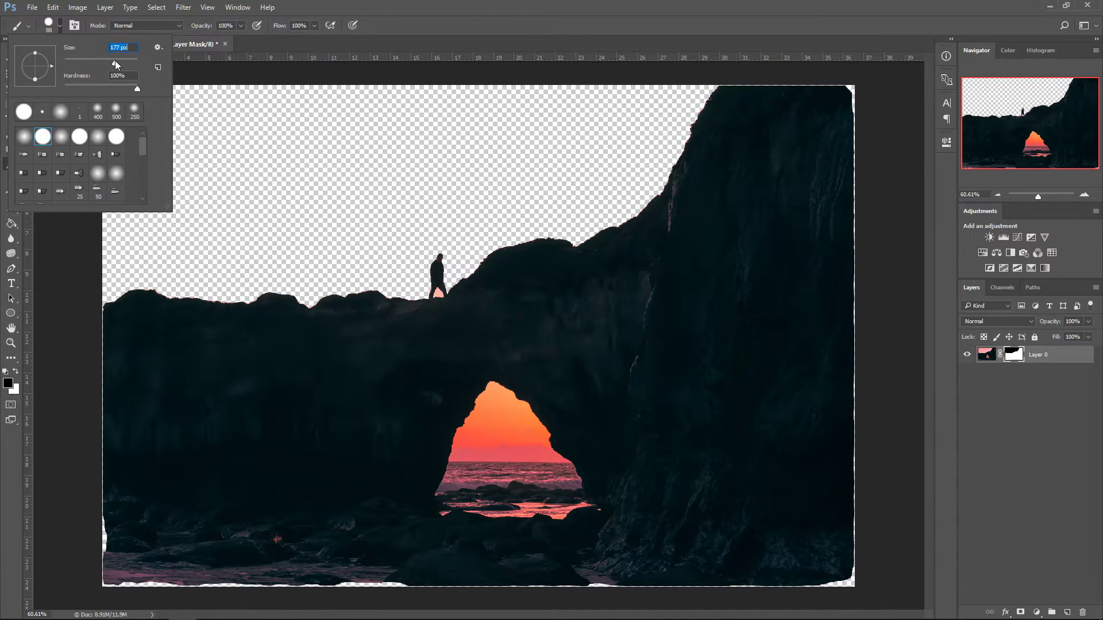
{"action": "left_click_drag", "start_coordinate": [115, 63], "coordinate": [115, 63]}
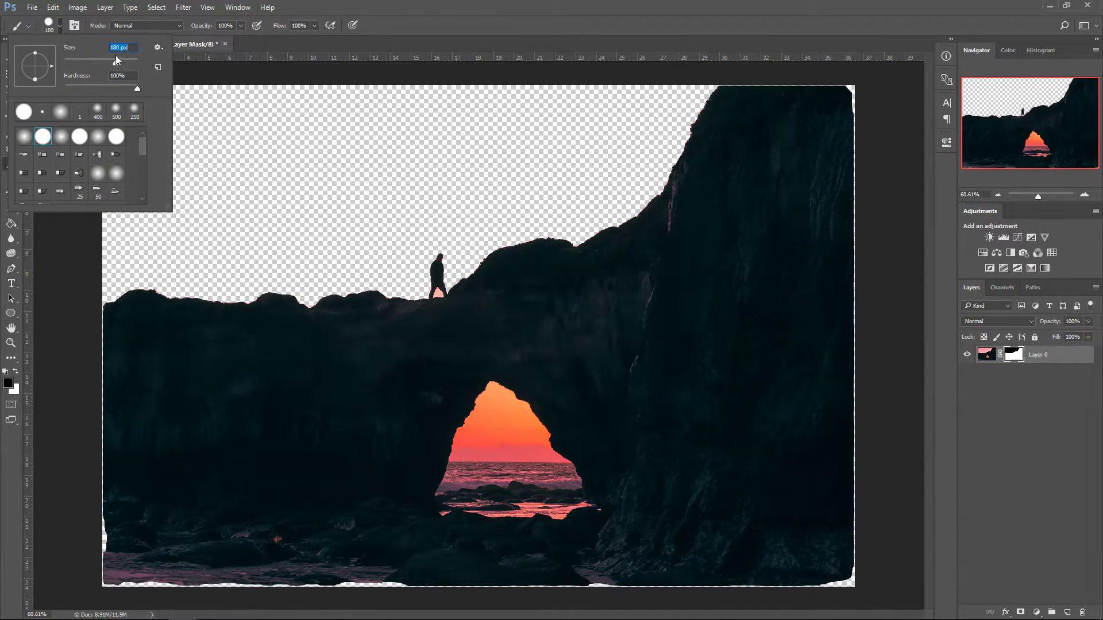
Step: Paint white on the layer mask to restore the ragged fringe along the right edge
{"action": "left_click", "coordinate": [16, 373]}
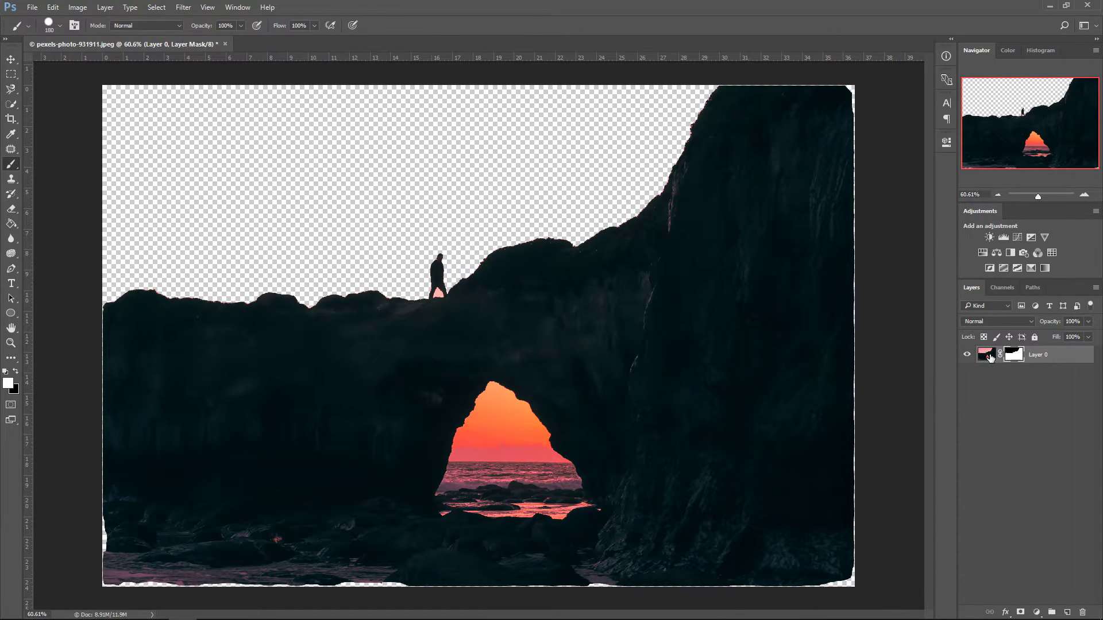
{"action": "left_click", "coordinate": [1016, 355]}
{"action": "mouse_move", "coordinate": [867, 379]}
{"action": "left_mouse_down"}
{"action": "mouse_move", "coordinate": [848, 240]}
{"action": "mouse_move", "coordinate": [852, 101]}
{"action": "mouse_move", "coordinate": [763, 90]}
{"action": "mouse_move", "coordinate": [750, 89]}
{"action": "mouse_move", "coordinate": [844, 220]}
{"action": "mouse_move", "coordinate": [864, 295]}
{"action": "mouse_move", "coordinate": [873, 388]}
{"action": "mouse_move", "coordinate": [855, 575]}
{"action": "mouse_move", "coordinate": [233, 590]}
{"action": "mouse_move", "coordinate": [104, 578]}
{"action": "mouse_move", "coordinate": [94, 477]}
{"action": "mouse_move", "coordinate": [106, 328]}
{"action": "left_mouse_up"}
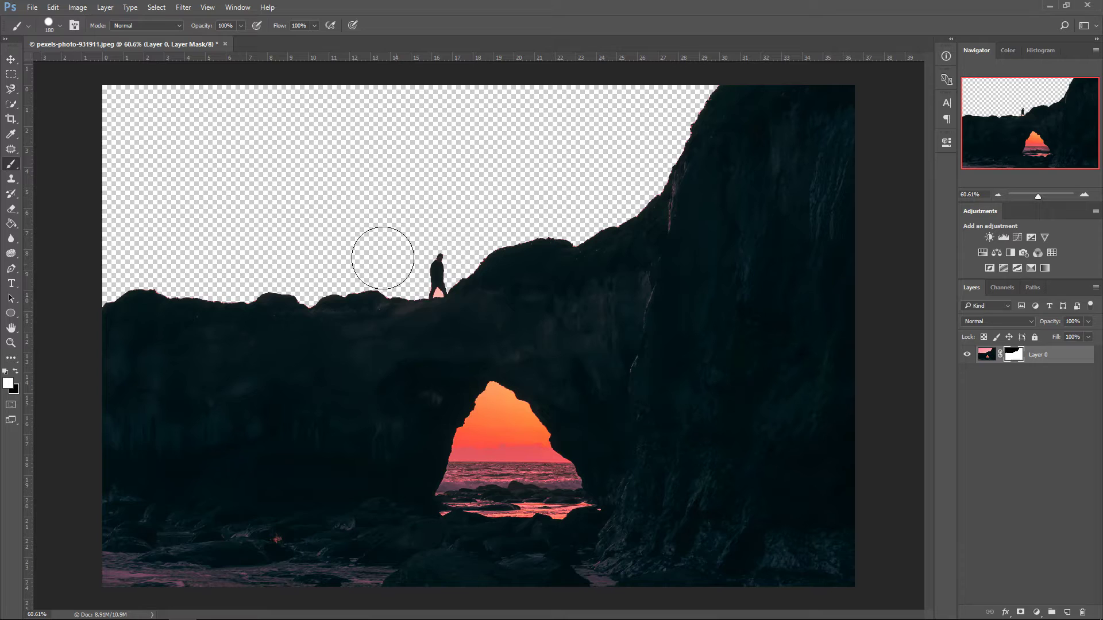
Step: Zoom toward the walker, then drag a Zoom tool marquee tightly around his legs
{"action": "scroll", "coordinate": [435, 286], "scroll_direction": "up", "scroll_amount": 3}
{"action": "scroll", "coordinate": [435, 285], "scroll_direction": "up", "scroll_amount": 6}
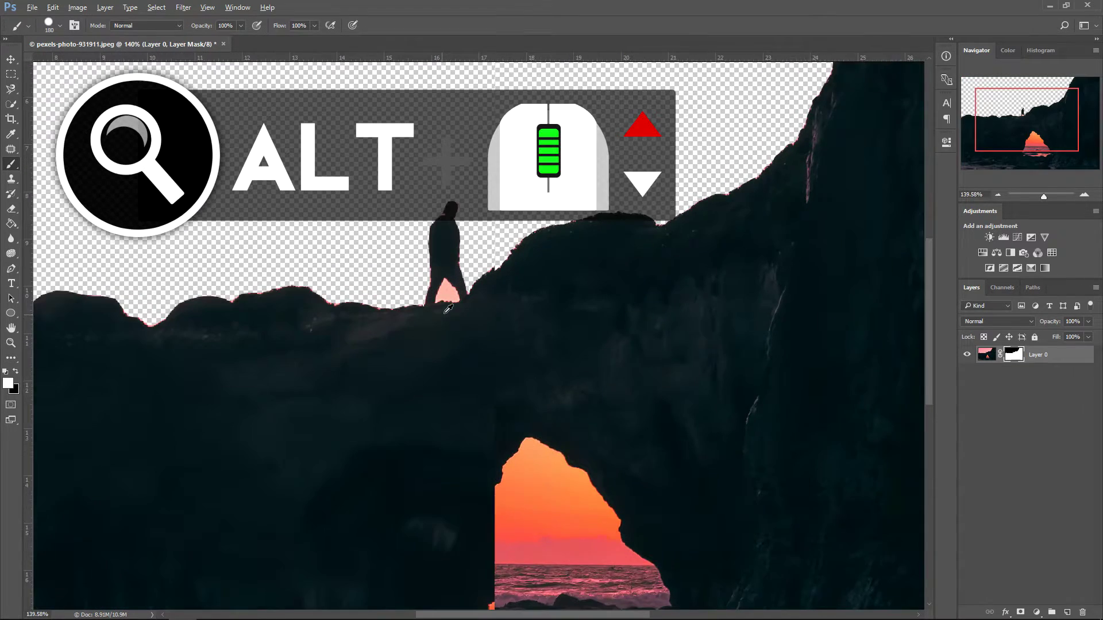
{"action": "scroll", "coordinate": [473, 295], "scroll_direction": "up", "scroll_amount": 2}
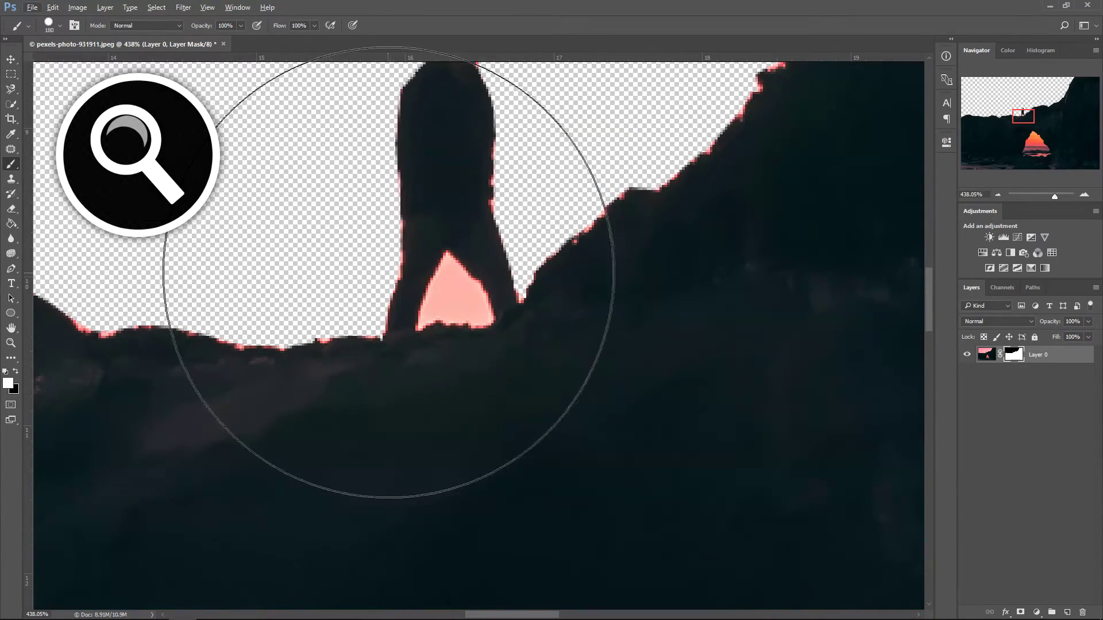
{"action": "scroll", "coordinate": [462, 301], "scroll_direction": "up", "scroll_amount": 1}
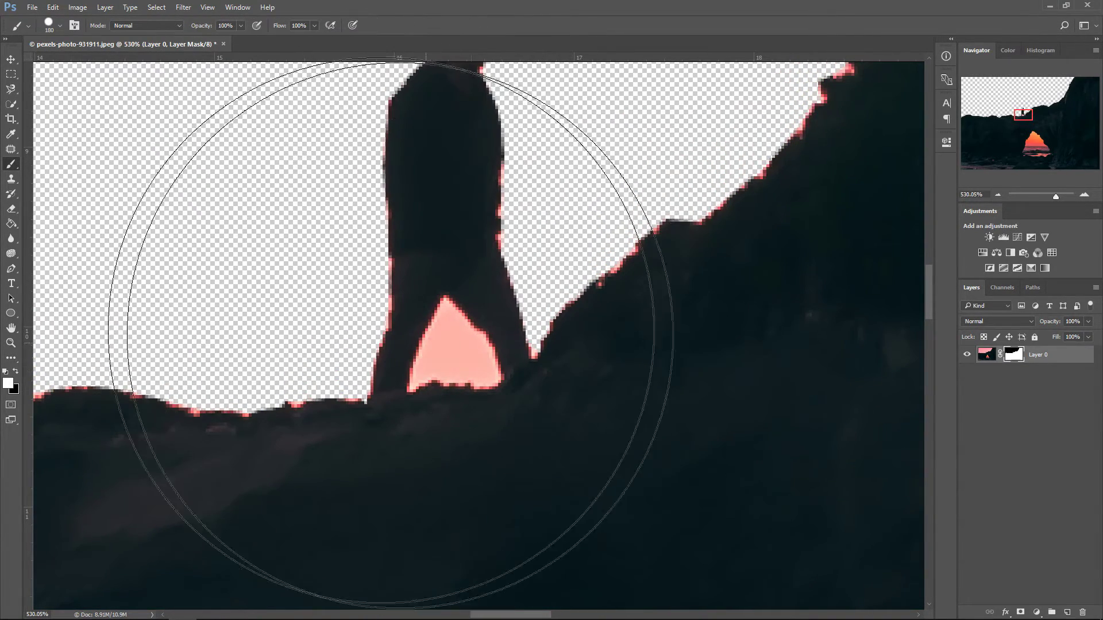
{"action": "left_click", "coordinate": [11, 342]}
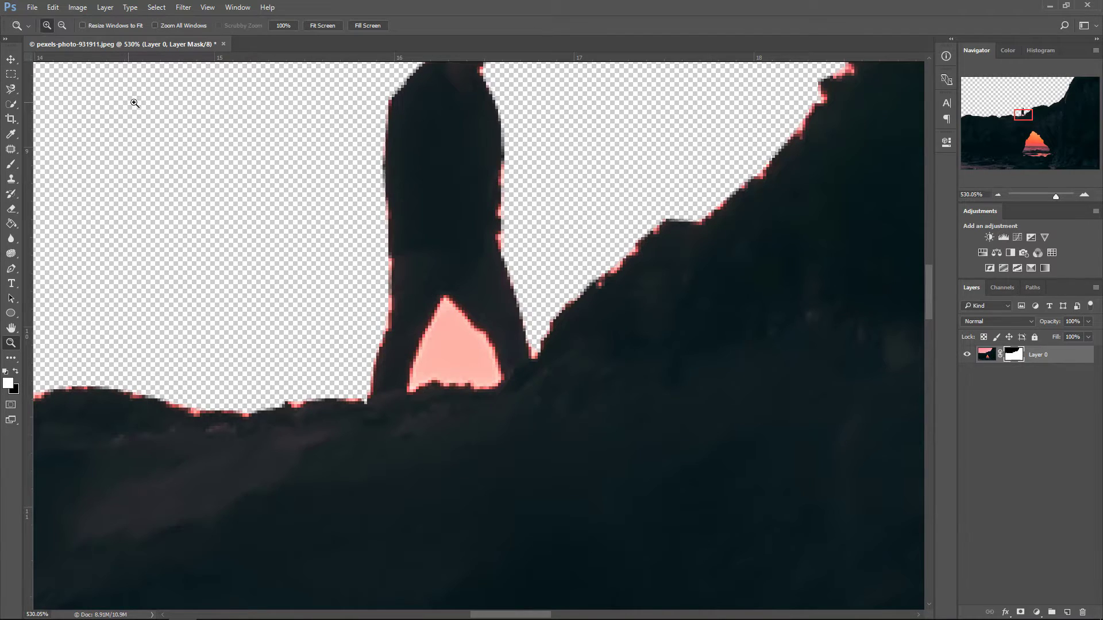
{"action": "left_click_drag", "start_coordinate": [216, 111], "coordinate": [646, 423]}
{"action": "scroll", "coordinate": [646, 422], "scroll_direction": "down", "scroll_amount": 3}
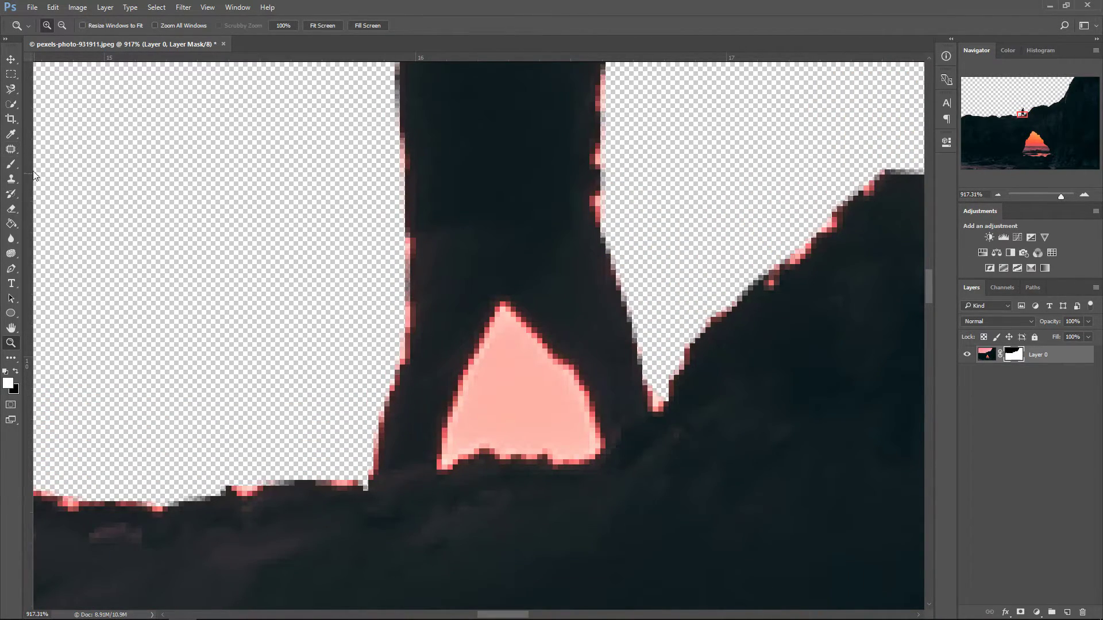
Step: With the Polygonal Lasso, outline the pink gap's left edge, peak and right edge
{"action": "left_click", "coordinate": [13, 214]}
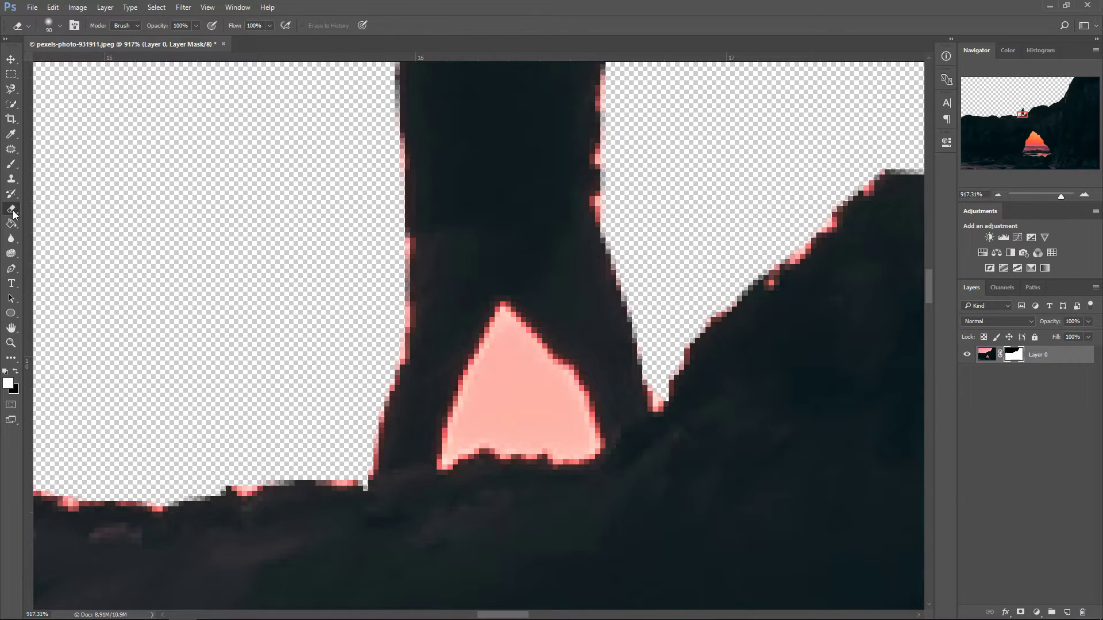
{"action": "right_click", "coordinate": [12, 91]}
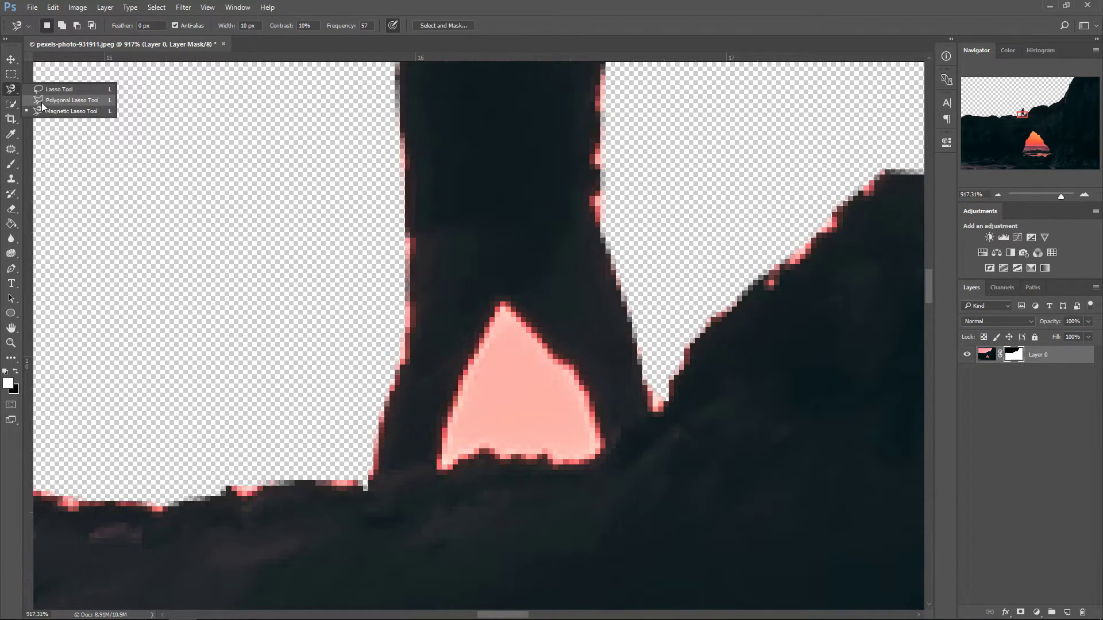
{"action": "left_click", "coordinate": [41, 103]}
{"action": "left_click", "coordinate": [439, 468]}
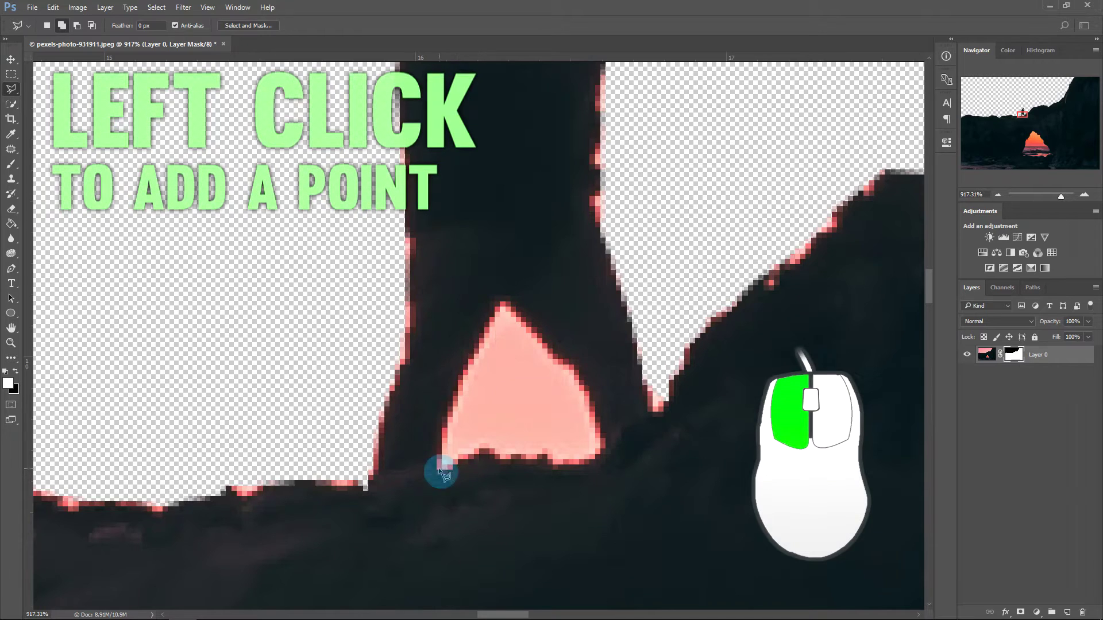
{"action": "left_click", "coordinate": [503, 303]}
{"action": "left_click", "coordinate": [553, 352]}
{"action": "left_click", "coordinate": [580, 386]}
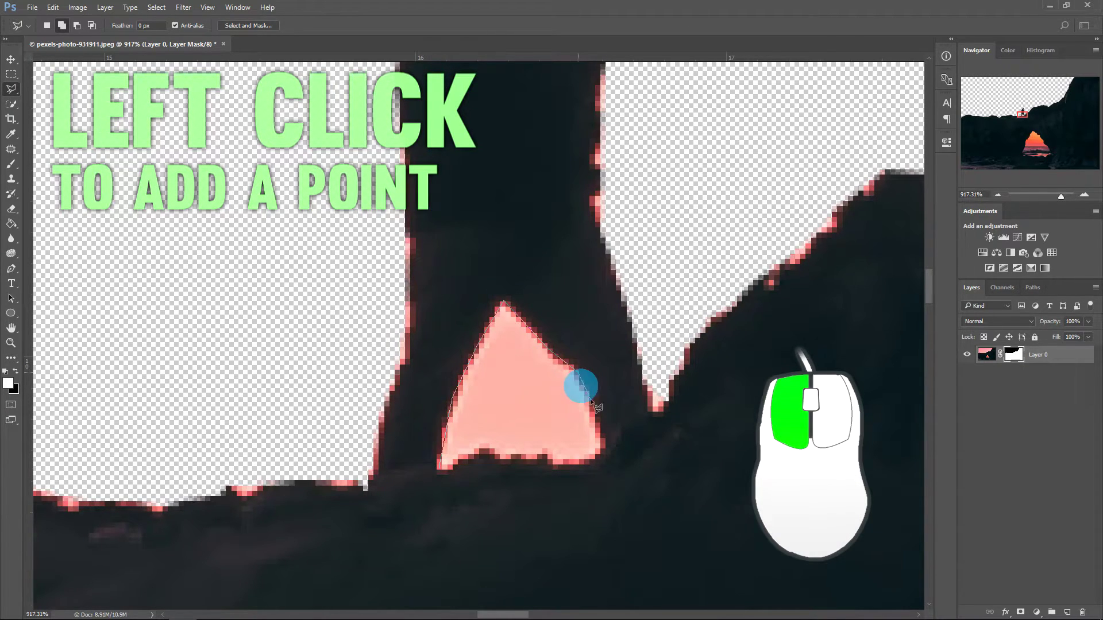
{"action": "left_click", "coordinate": [602, 446]}
{"action": "left_click", "coordinate": [579, 461]}
Step: Finish the outline along the gap's bottom, close it, and ready the Paint Bucket with black
{"action": "left_click", "coordinate": [544, 454]}
{"action": "left_click", "coordinate": [512, 457]}
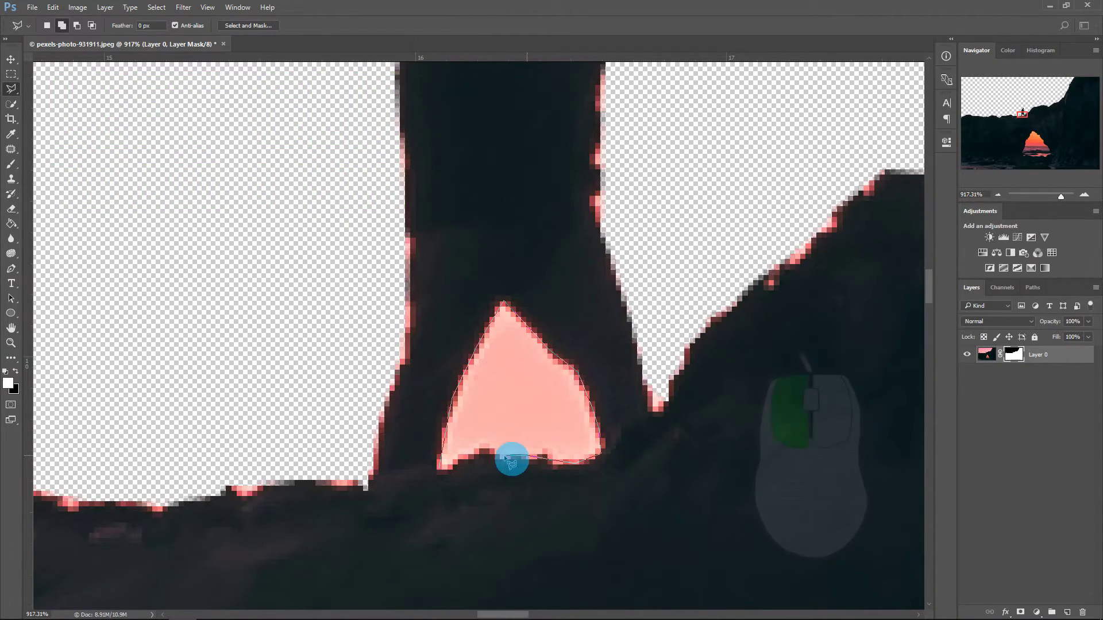
{"action": "left_click", "coordinate": [483, 456]}
{"action": "left_click", "coordinate": [464, 460]}
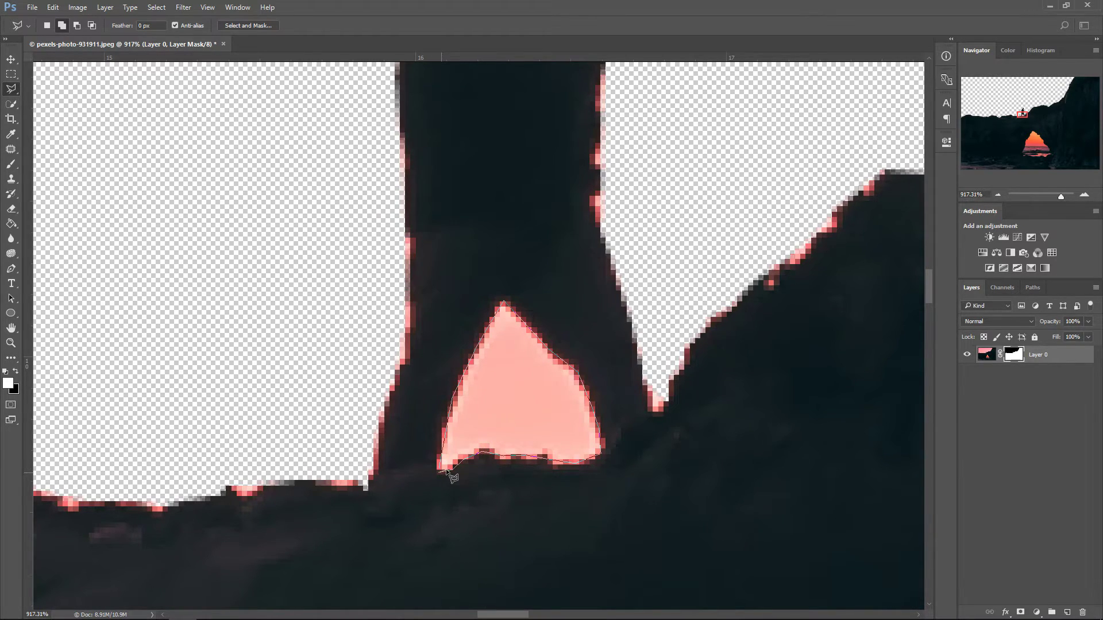
{"action": "key", "text": "ctrl"}
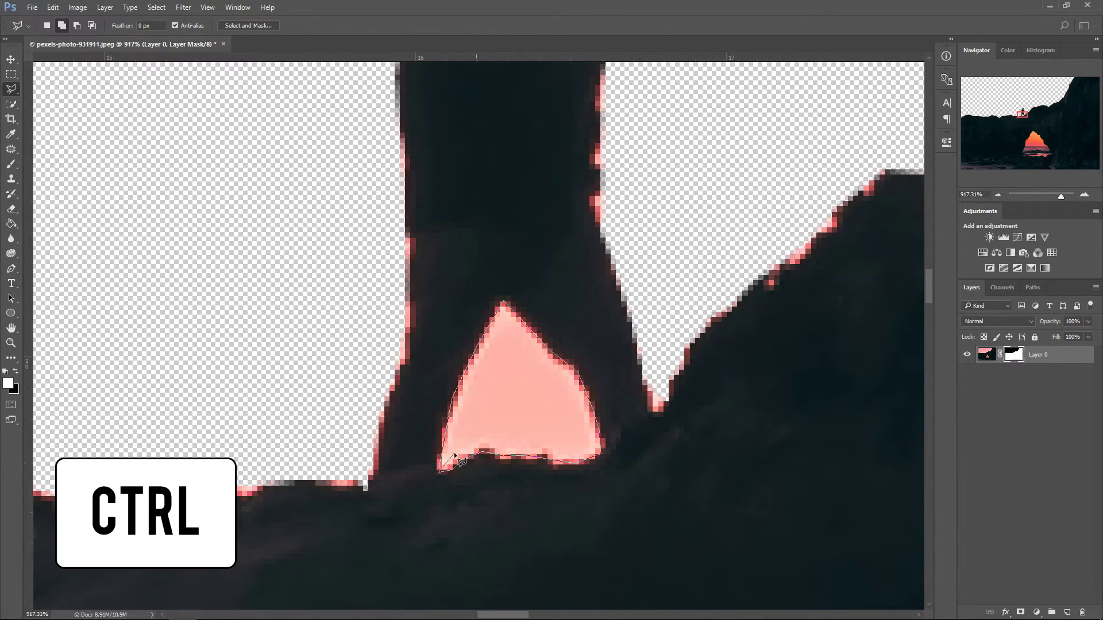
{"action": "left_click", "coordinate": [423, 476], "text": "ctrl"}
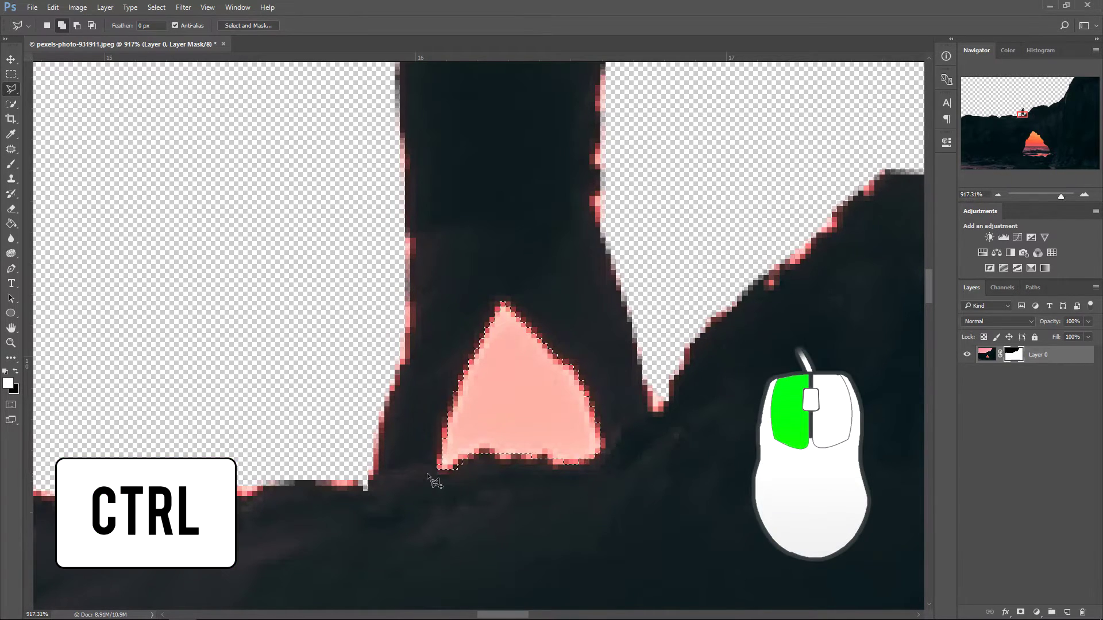
{"action": "left_click", "coordinate": [17, 224]}
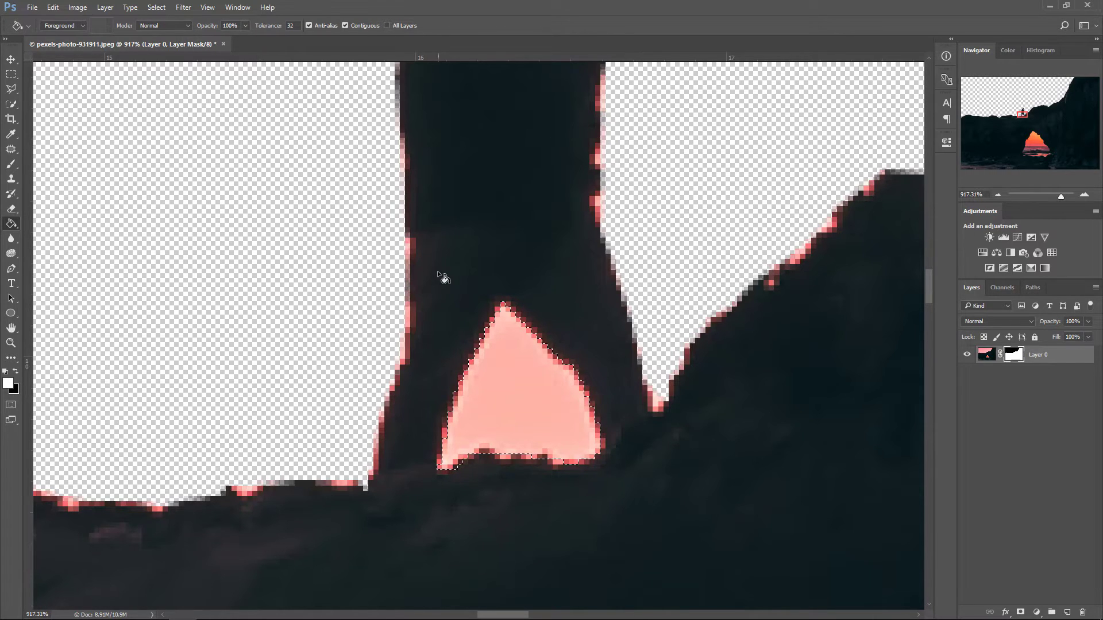
{"action": "left_click", "coordinate": [16, 371]}
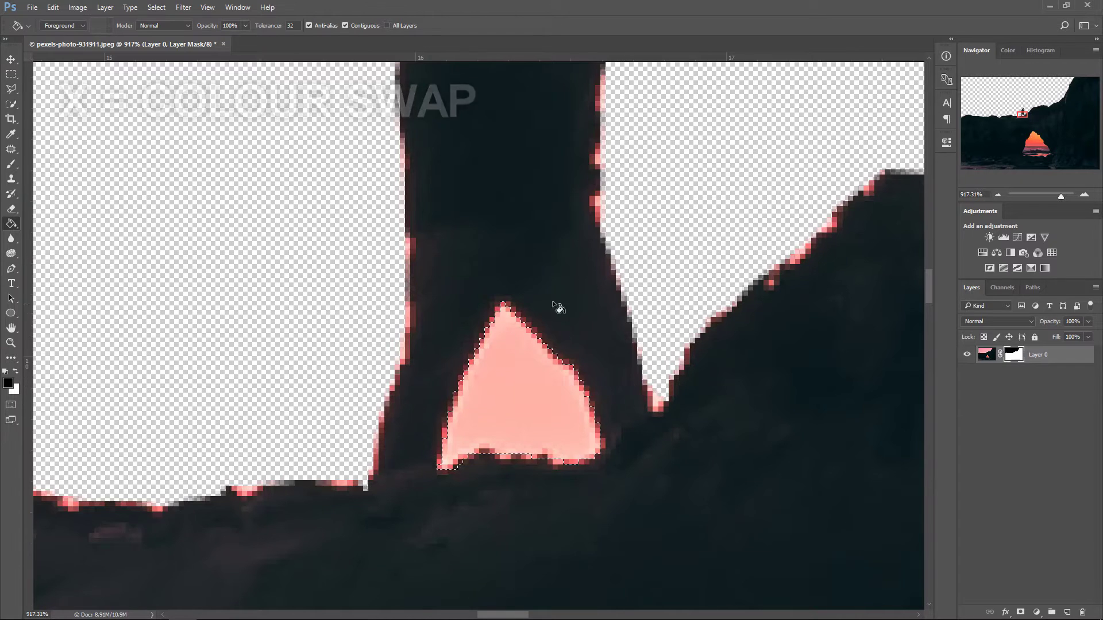
Step: Fill the pink gap between the legs with black and deselect it
{"action": "left_click", "coordinate": [525, 360]}
{"action": "key", "text": "ctrl+d"}
{"action": "key", "text": "m"}
{"action": "scroll", "coordinate": [146, 274], "scroll_direction": "up", "scroll_amount": 5}
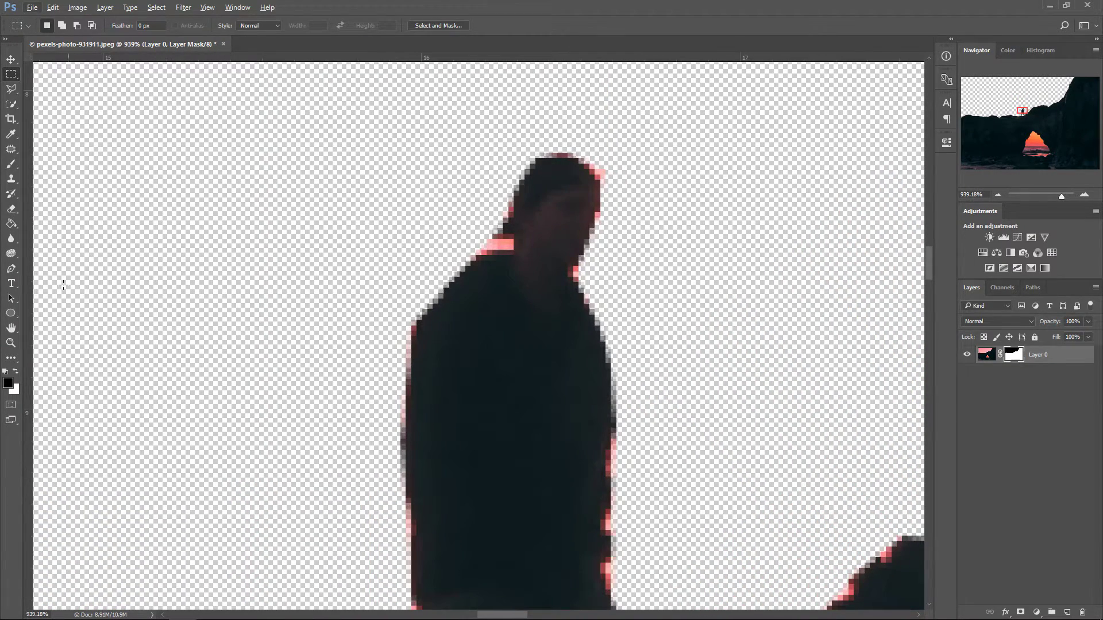
Step: Set up a hard-edged round tip shrunk to 2 px
{"action": "left_click", "coordinate": [11, 209]}
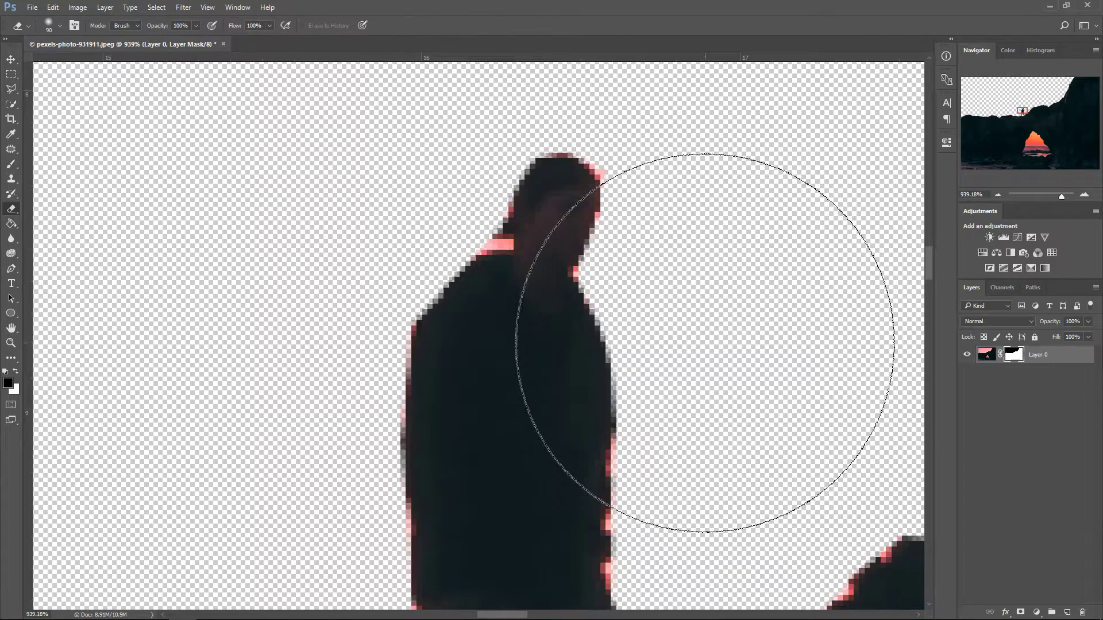
{"action": "key", "text": "bracketleft"}
{"action": "key", "text": "bracketright"}
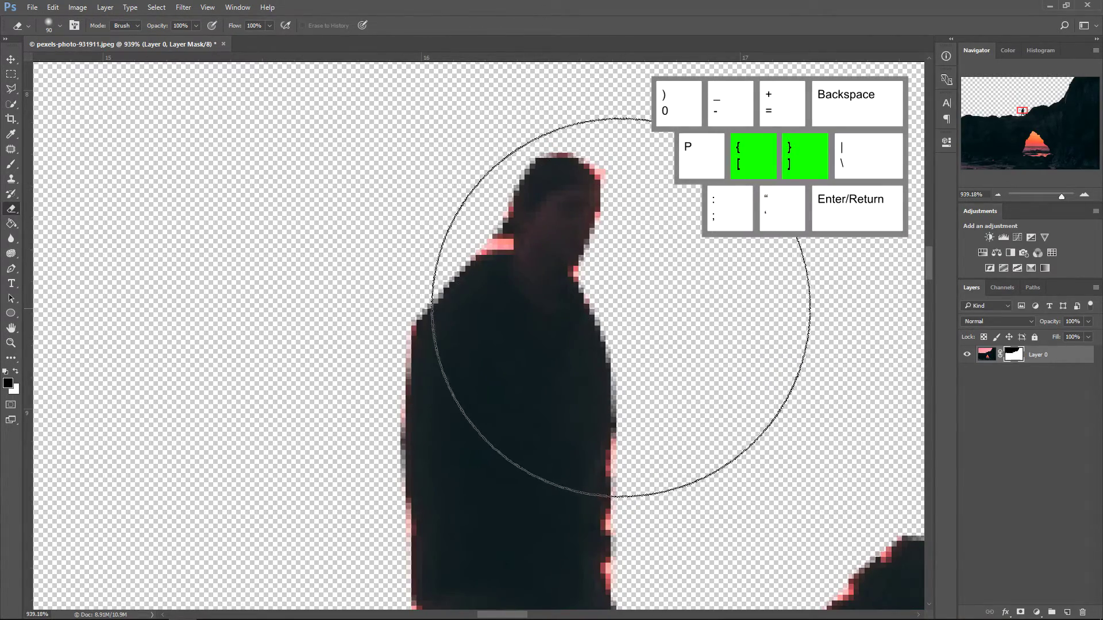
{"action": "key", "text": "bracketleft"}
{"action": "key", "text": "bracketleft"}
{"action": "key", "text": "bracketleft"}
{"action": "key", "text": "bracketleft"}
{"action": "key", "text": "bracketleft"}
{"action": "key", "text": "bracketleft"}
{"action": "key", "text": "bracketleft"}
{"action": "key", "text": "bracketleft"}
{"action": "key", "text": "bracketleft"}
{"action": "key", "text": "bracketleft"}
{"action": "key", "text": "bracketleft"}
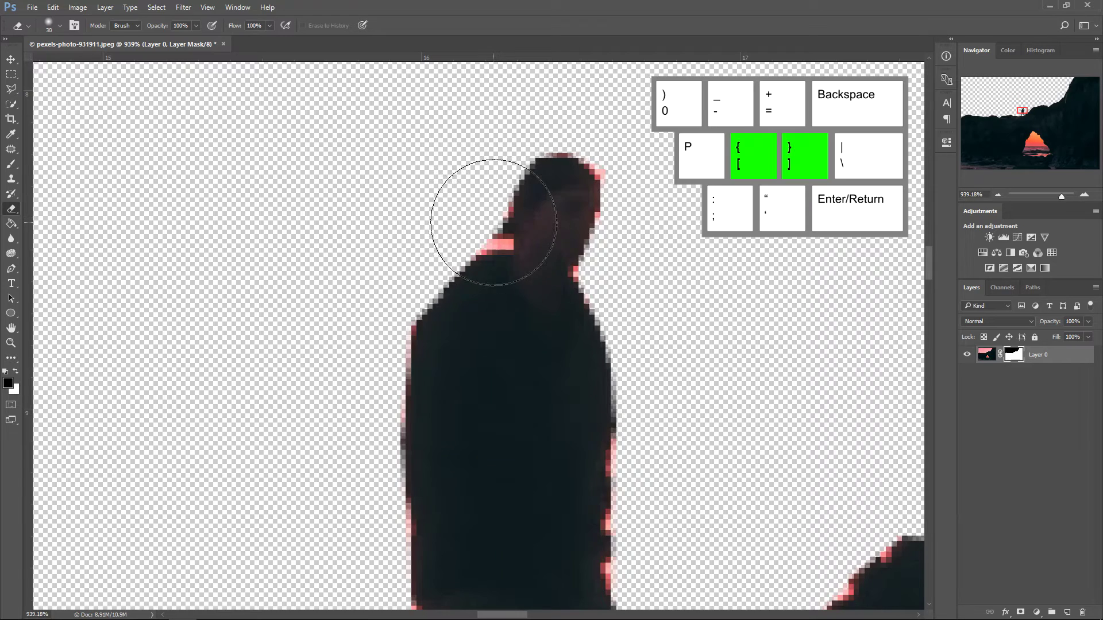
{"action": "key", "text": "bracketleft"}
{"action": "key", "text": "bracketleft"}
{"action": "key", "text": "bracketleft"}
{"action": "key", "text": "bracketleft"}
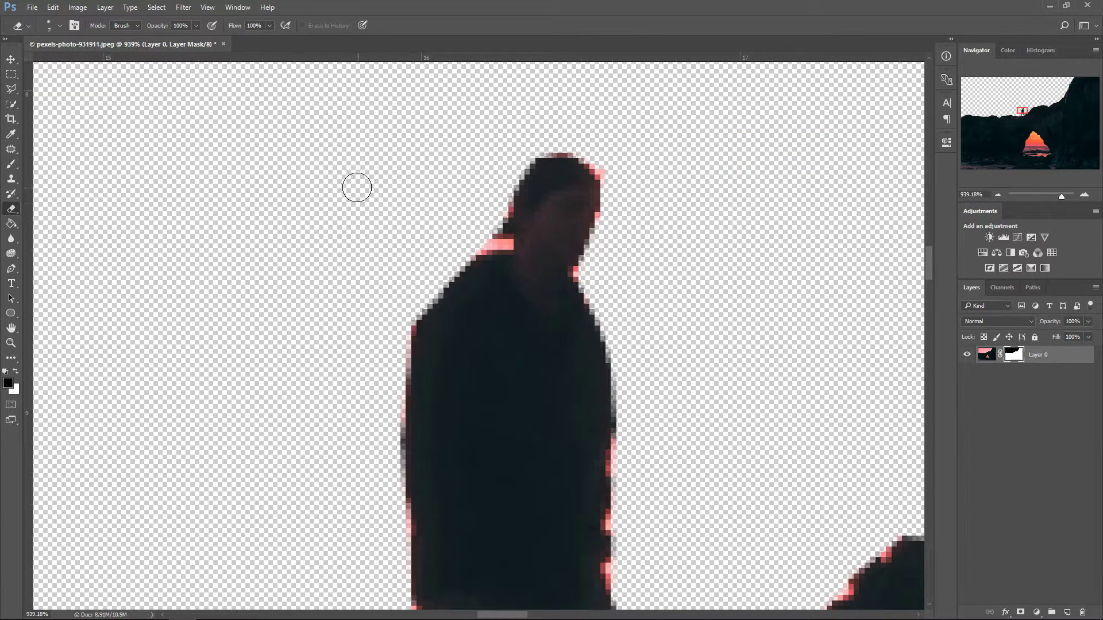
{"action": "left_click", "coordinate": [59, 25]}
{"action": "left_click", "coordinate": [43, 136]}
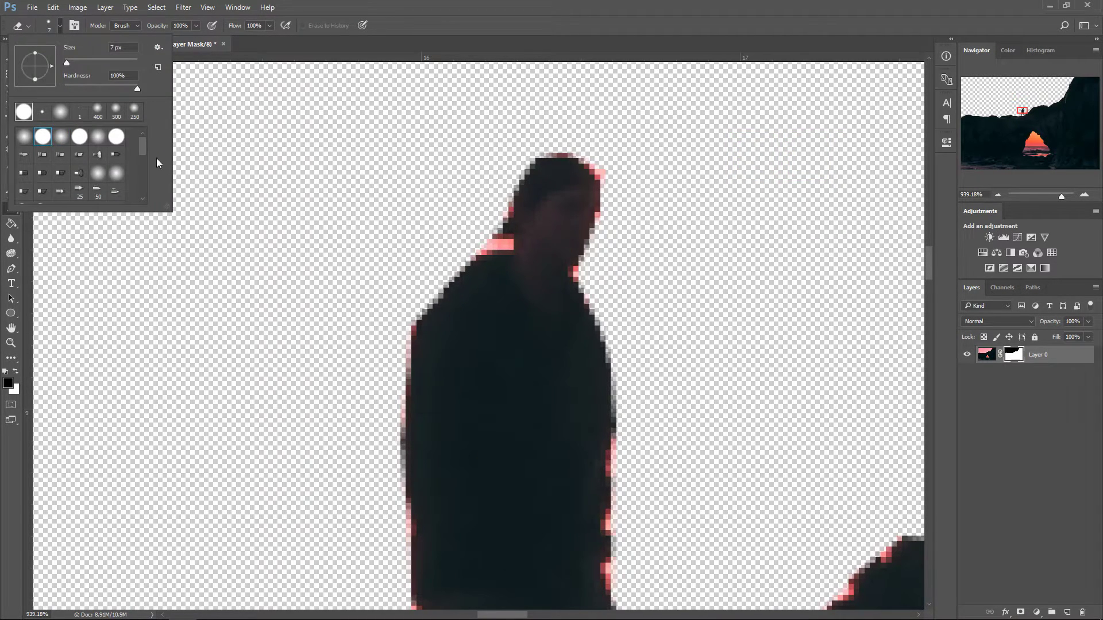
{"action": "left_click", "coordinate": [452, 34]}
{"action": "key", "text": "bracketleft"}
{"action": "key", "text": "bracketleft"}
{"action": "key", "text": "bracketleft"}
{"action": "key", "text": "bracketleft"}
{"action": "key", "text": "bracketleft"}
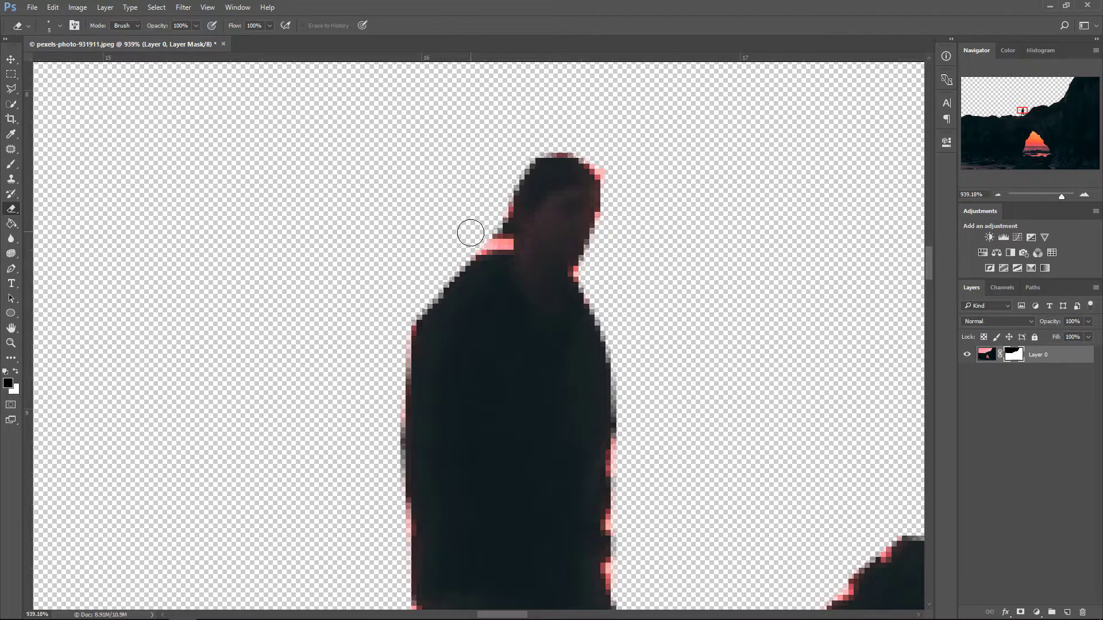
Step: Paint the mask edge beside the walker's neck in white to clear the pink fringe, then zoom out
{"action": "left_click_drag", "start_coordinate": [479, 244], "coordinate": [486, 246]}
{"action": "key", "text": "x"}
{"action": "mouse_move", "coordinate": [474, 242]}
{"action": "left_mouse_down"}
{"action": "mouse_move", "coordinate": [511, 249]}
{"action": "mouse_move", "coordinate": [488, 246]}
{"action": "left_mouse_up"}
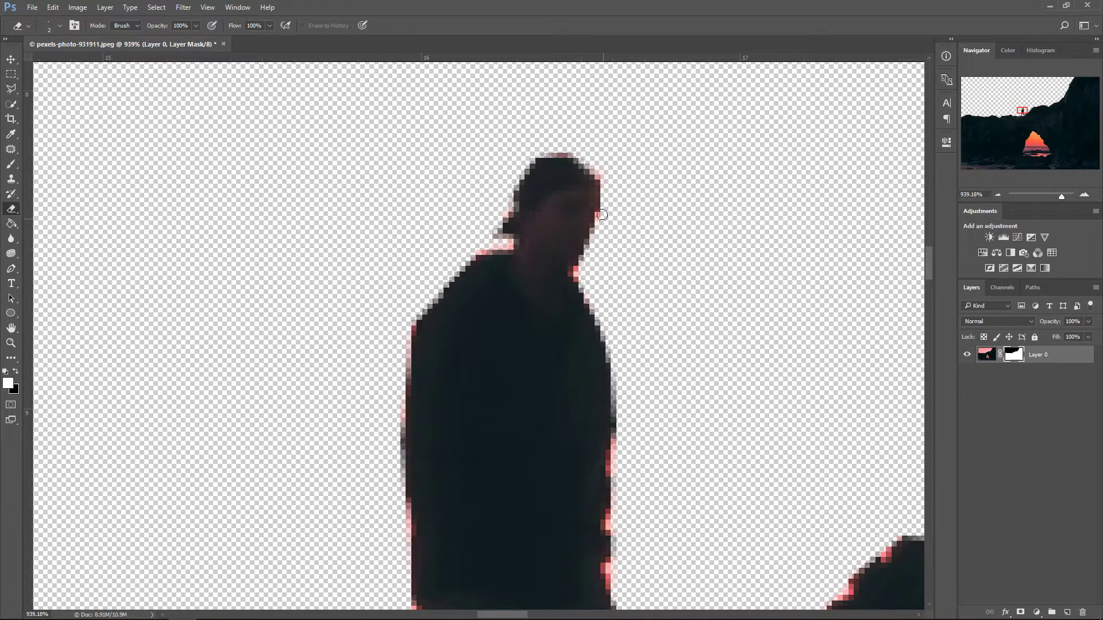
{"action": "scroll", "coordinate": [678, 301], "scroll_direction": "down", "scroll_amount": 2}
{"action": "scroll", "coordinate": [609, 367], "scroll_direction": "down", "scroll_amount": 3}
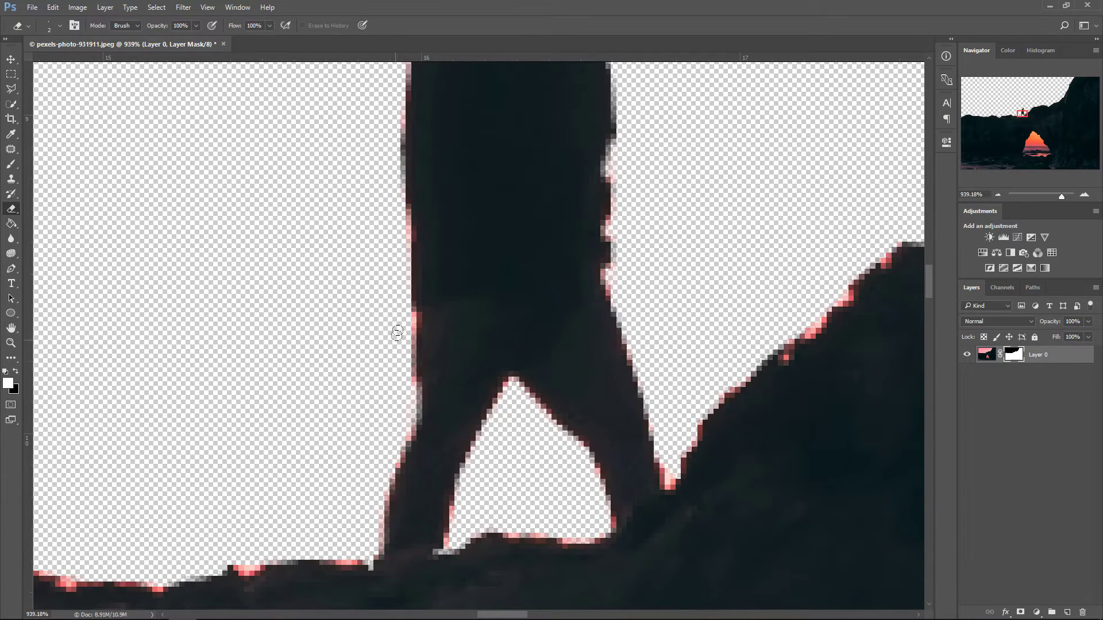
{"action": "scroll", "coordinate": [617, 370], "scroll_direction": "down", "scroll_amount": 3}
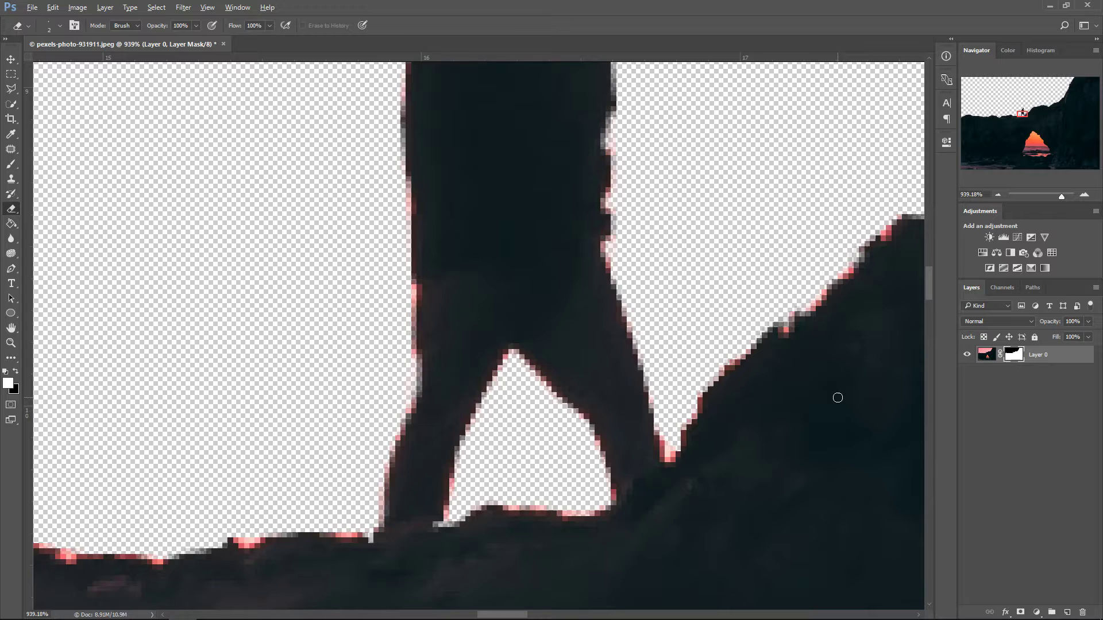
{"action": "scroll", "coordinate": [837, 396], "scroll_direction": "down", "scroll_amount": 2}
{"action": "scroll", "coordinate": [836, 399], "scroll_direction": "down", "scroll_amount": 3}
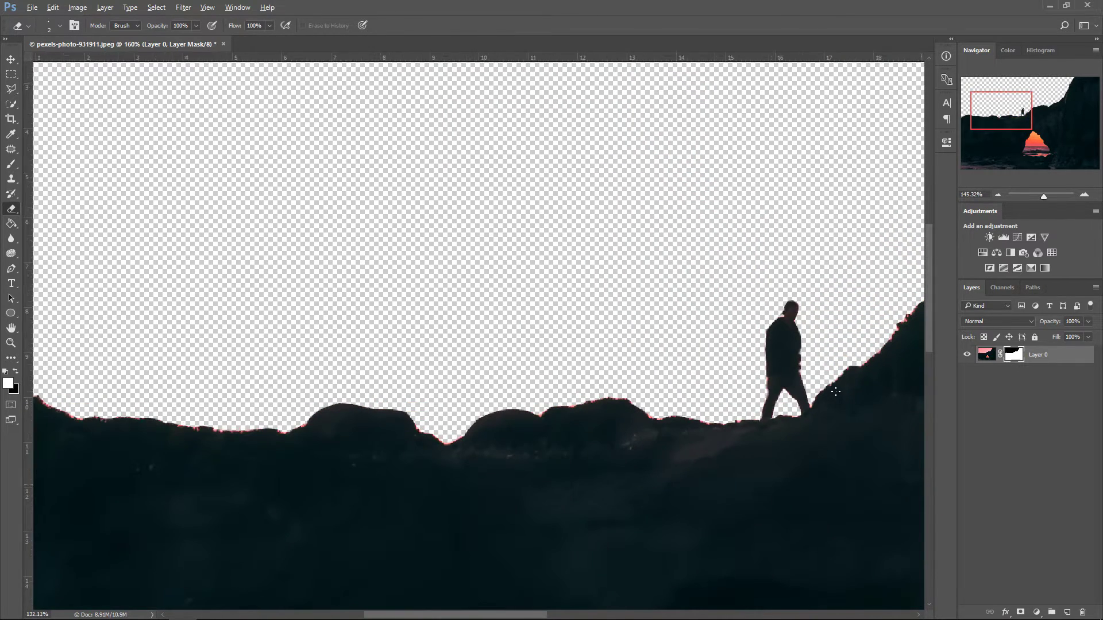
Step: Load Layer 0's mask as a selection and copy that area of the image to a new layer with Ctrl+J
{"action": "scroll", "coordinate": [547, 396], "scroll_direction": "down", "scroll_amount": 1}
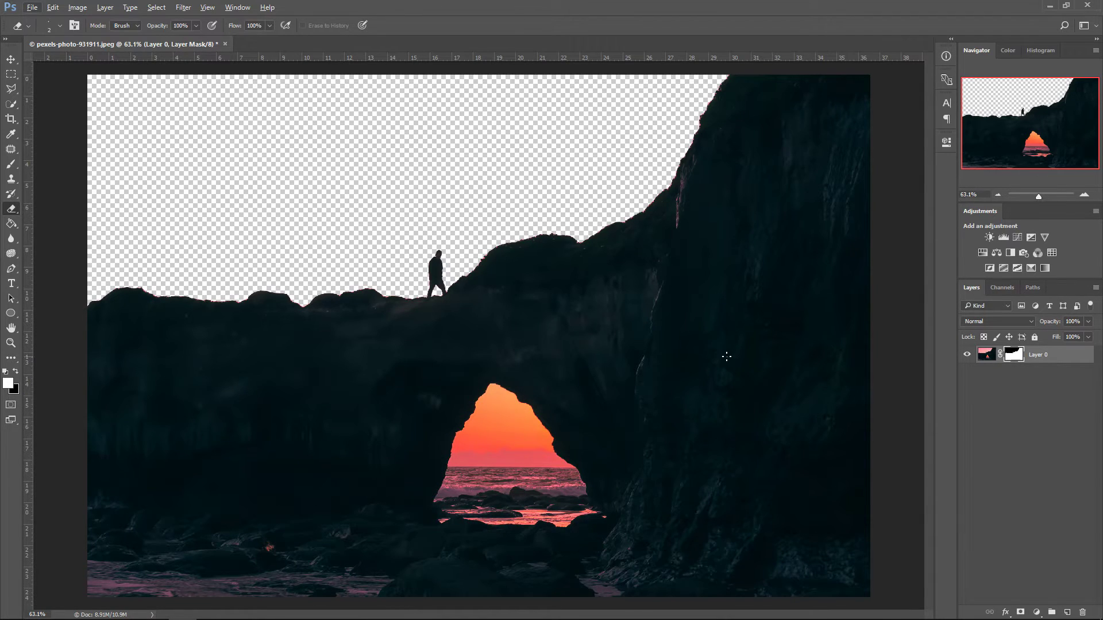
{"action": "key", "text": "ctrl"}
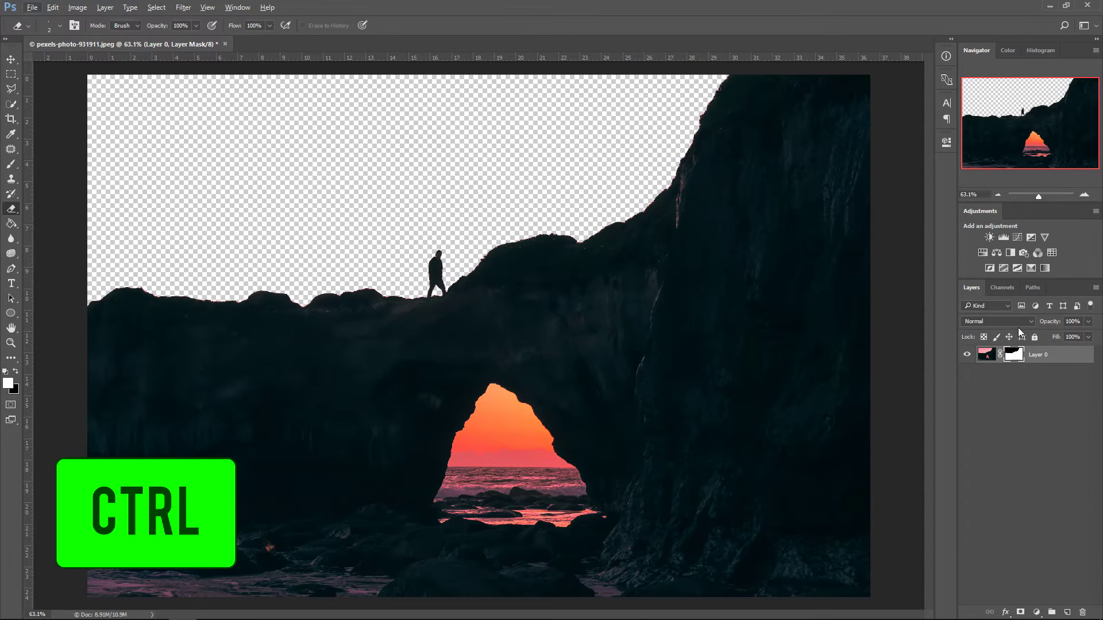
{"action": "left_click", "coordinate": [1013, 356], "text": "ctrl"}
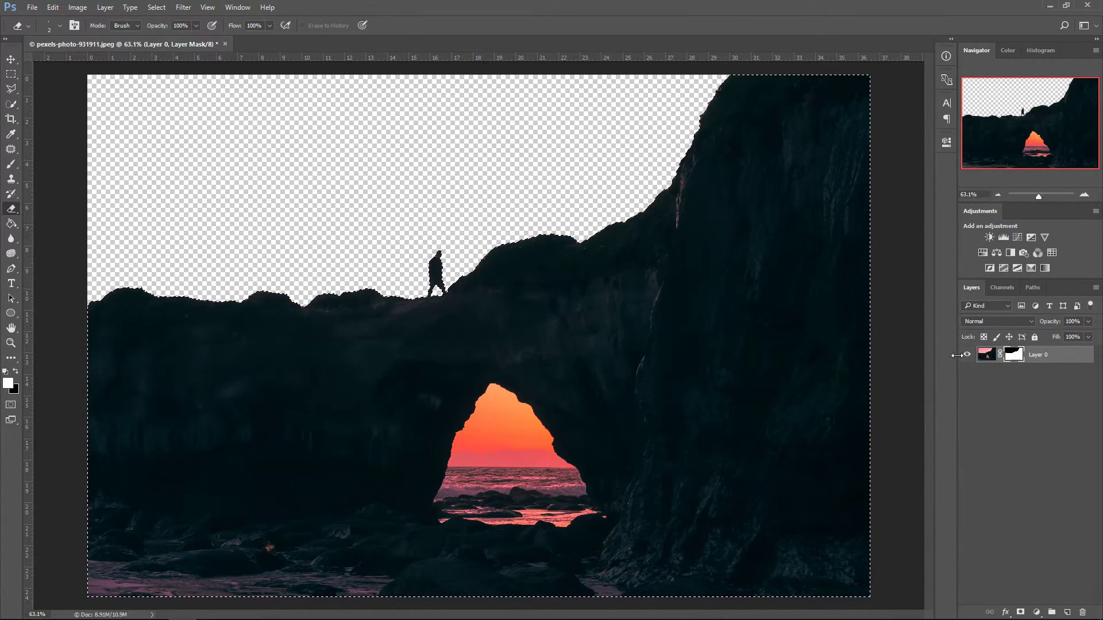
{"action": "left_click", "coordinate": [986, 355]}
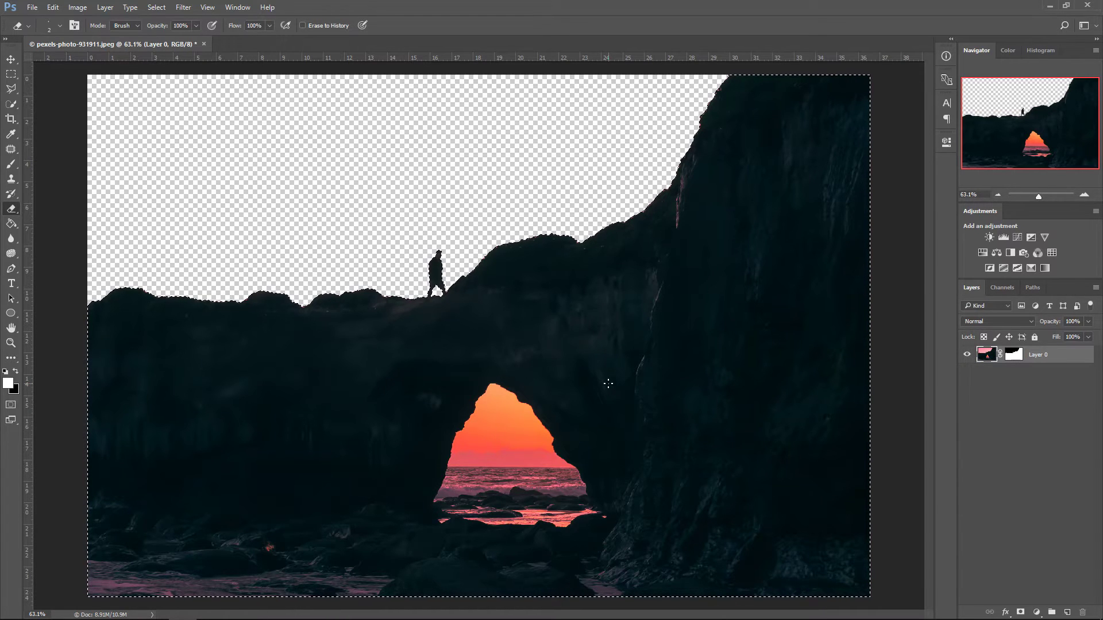
{"action": "key", "text": "ctrl+j"}
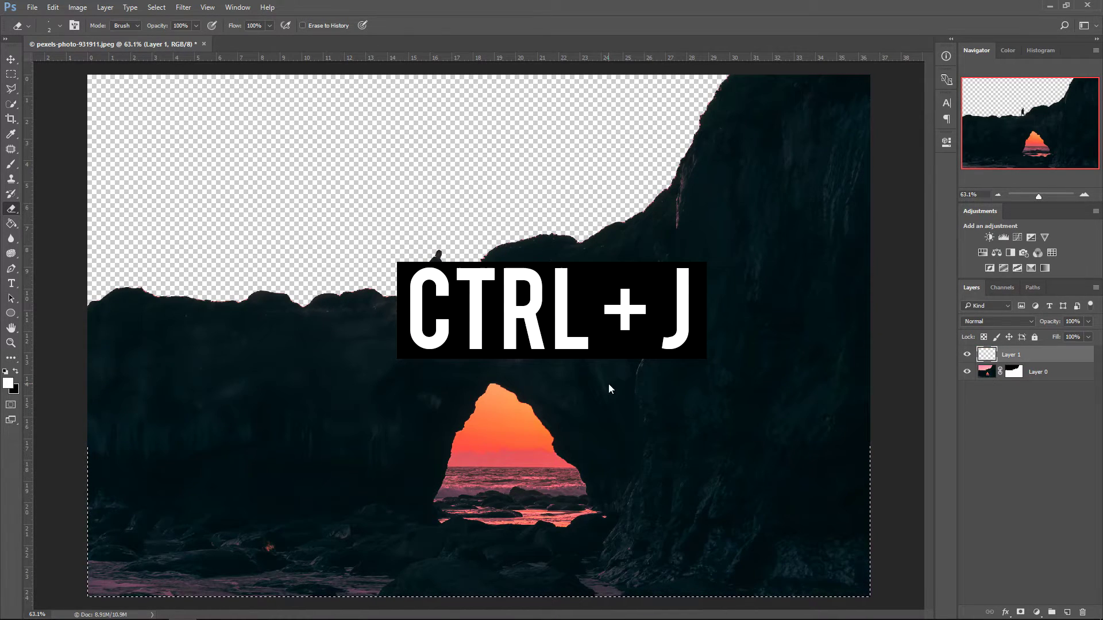
Step: Shift+click Layer 0's mask to disable it and bring the pink sky back, then select Layer 1
{"action": "key", "text": "v"}
{"action": "left_click", "coordinate": [1045, 373]}
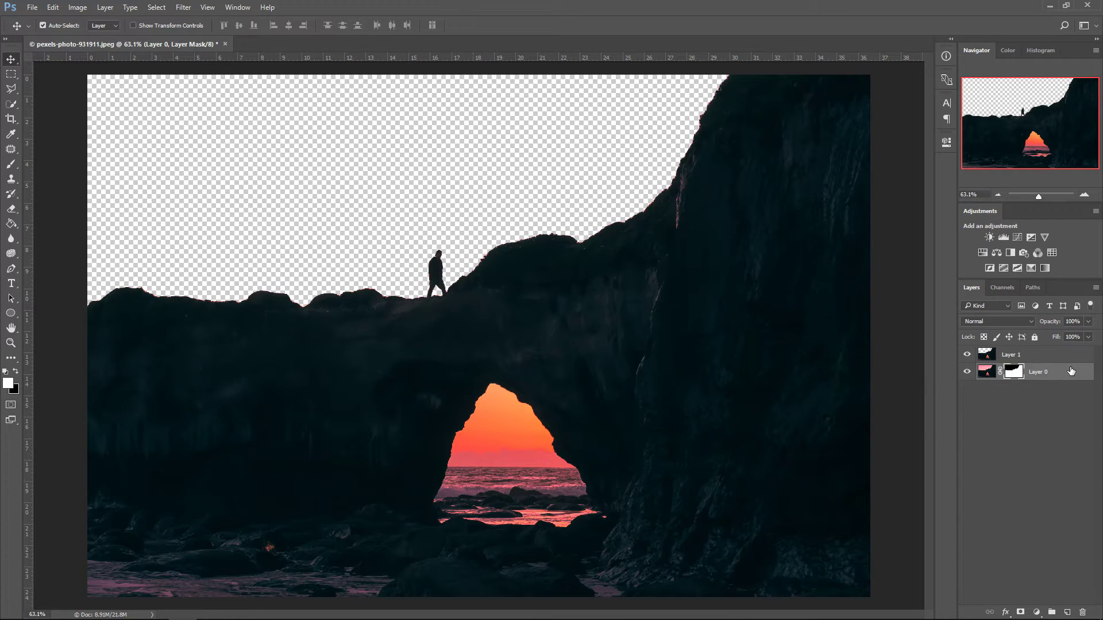
{"action": "key", "text": "shift"}
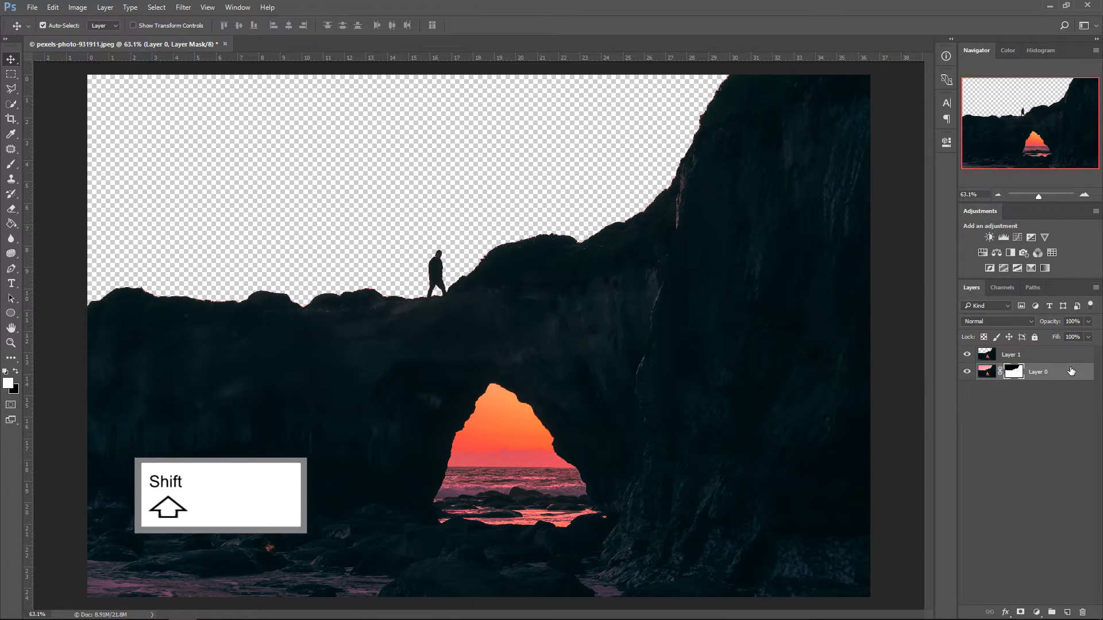
{"action": "left_click", "coordinate": [1018, 374], "text": "shift"}
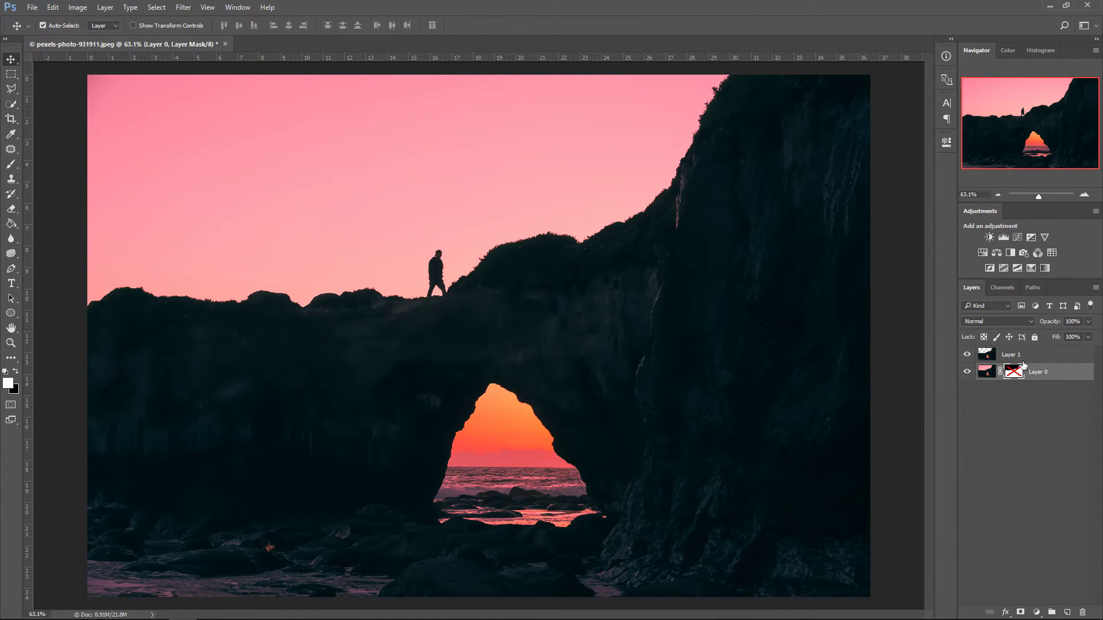
{"action": "left_click", "coordinate": [1023, 361]}
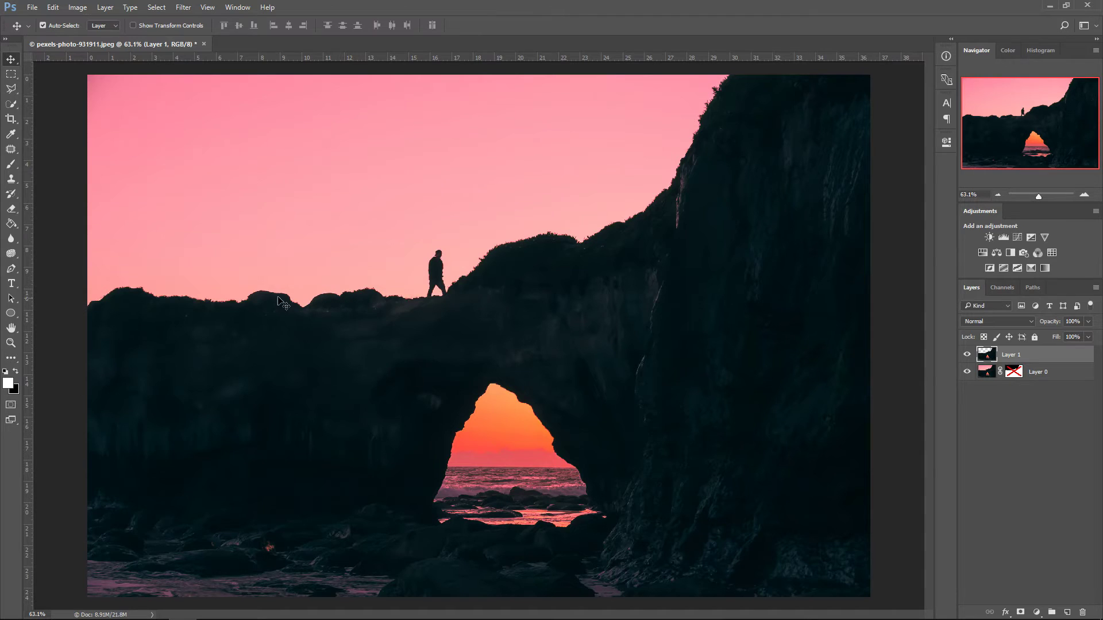
Step: Type ACHIEVE in white inside a text box drawn across the sky
{"action": "left_click", "coordinate": [17, 289]}
{"action": "left_click", "coordinate": [8, 383]}
{"action": "left_click", "coordinate": [949, 235]}
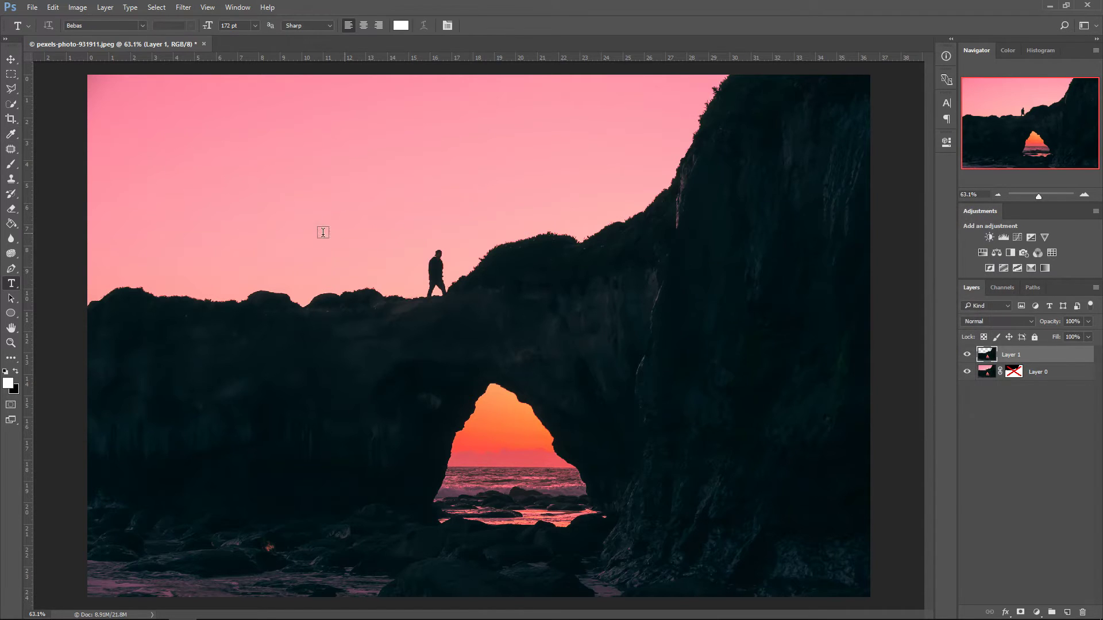
{"action": "left_click_drag", "start_coordinate": [105, 124], "coordinate": [618, 311]}
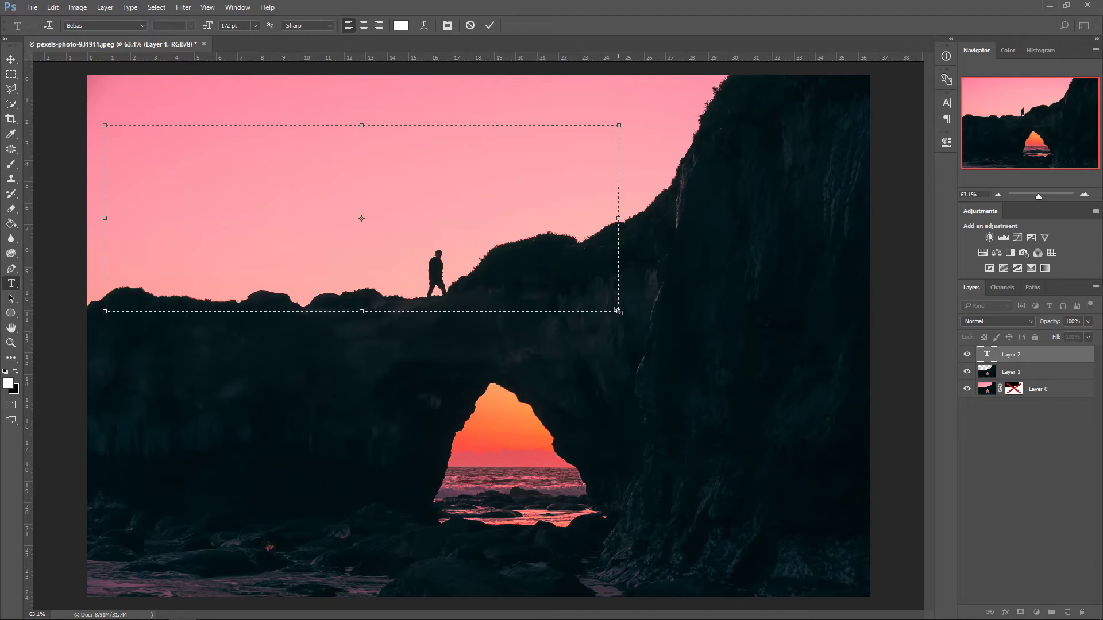
{"action": "type", "text": "ACHIEVE"}
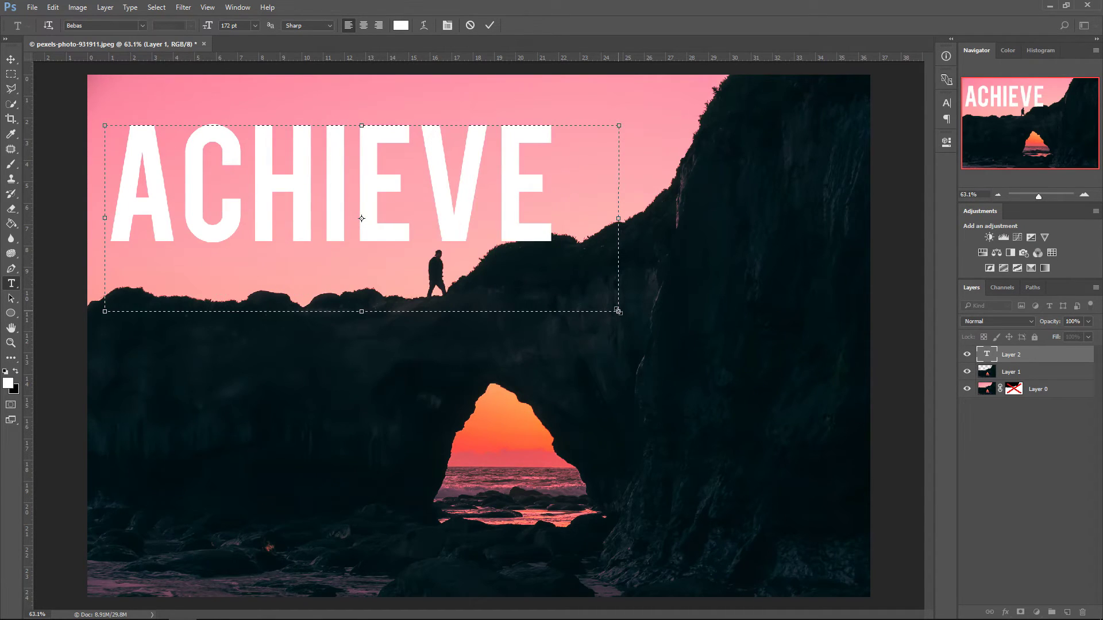
Step: Apply the Bebas font to ACHIEVE and shrink the text box to fit the word
{"action": "left_click_drag", "start_coordinate": [574, 202], "coordinate": [121, 167]}
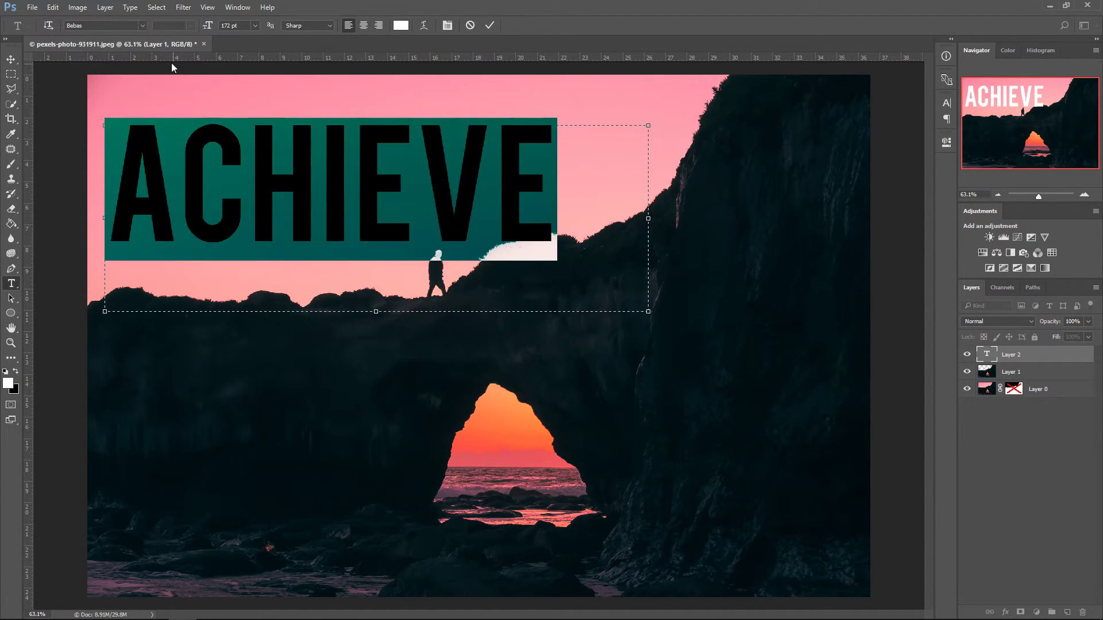
{"action": "left_click", "coordinate": [142, 26]}
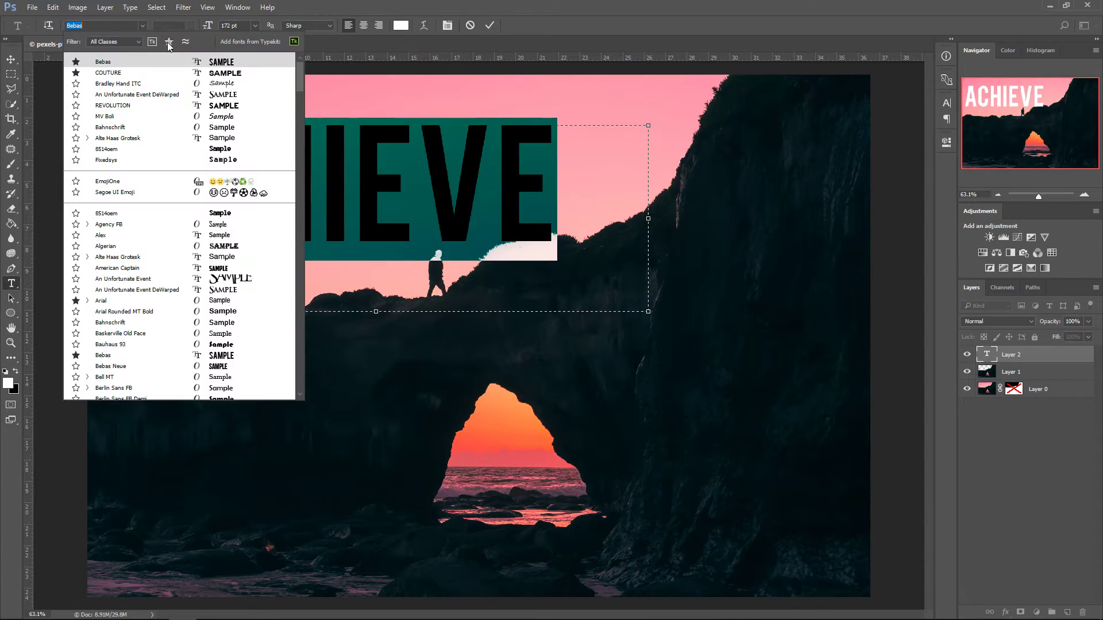
{"action": "left_click", "coordinate": [322, 154]}
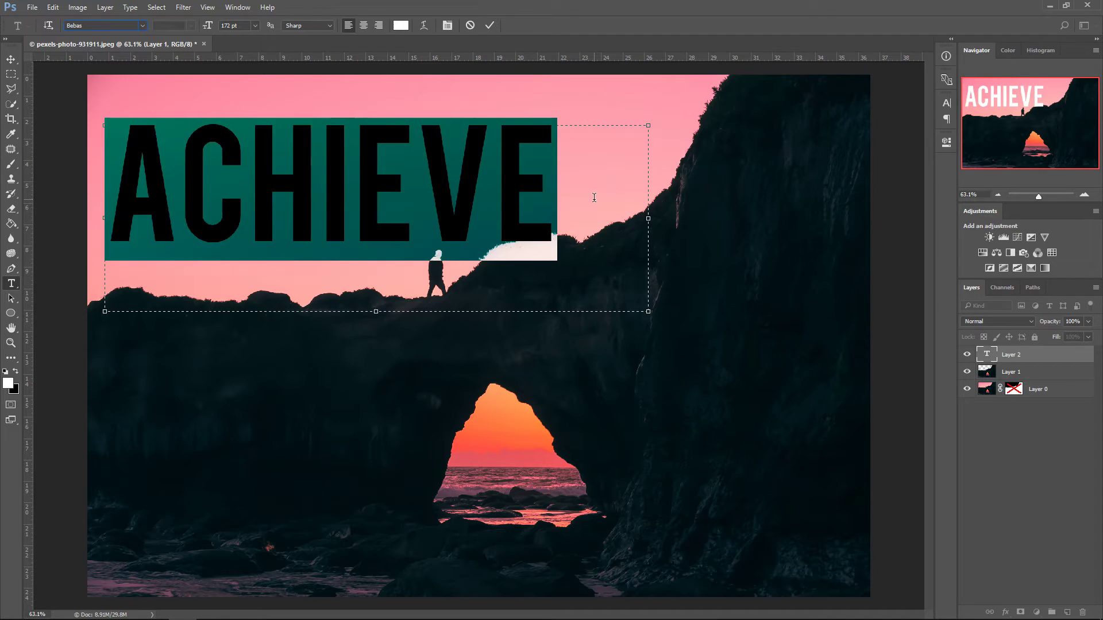
{"action": "left_click", "coordinate": [594, 197]}
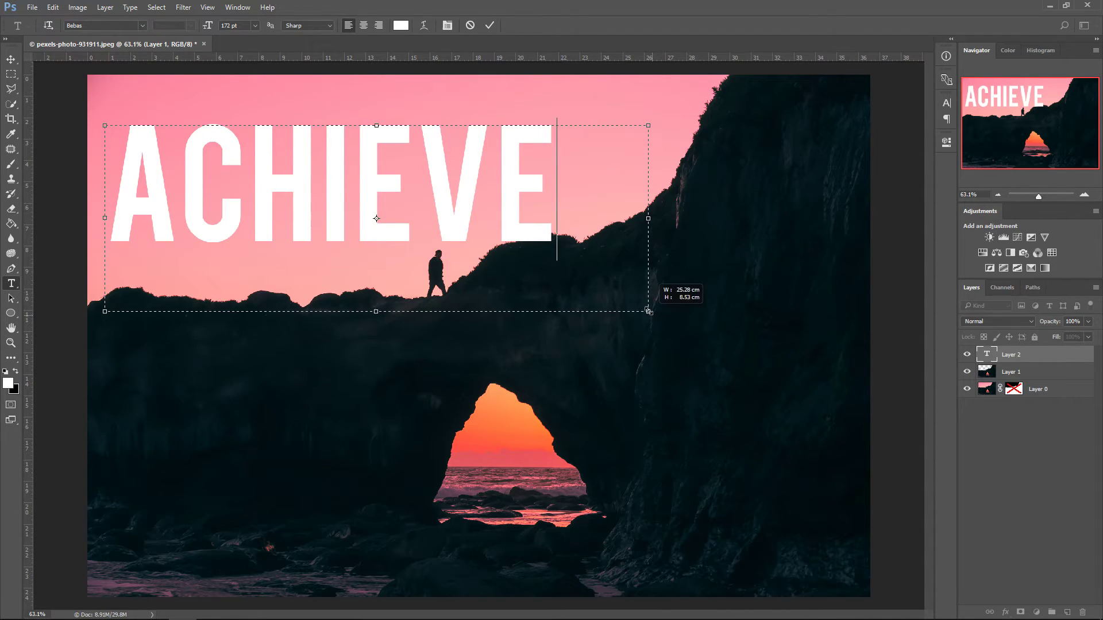
{"action": "left_click_drag", "start_coordinate": [649, 311], "coordinate": [558, 242]}
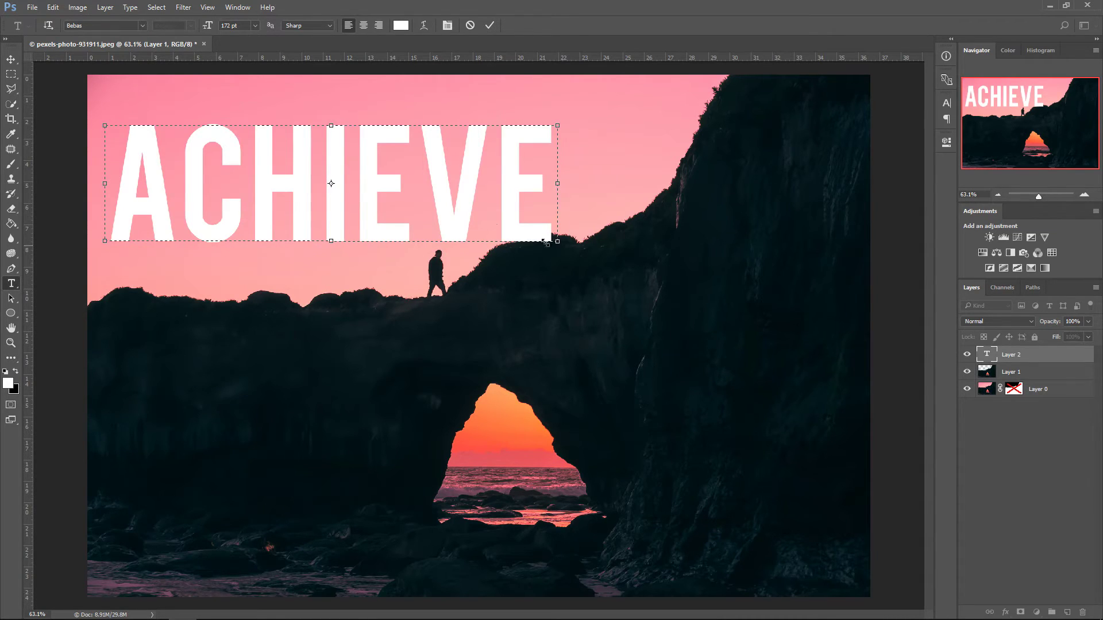
Step: Move ACHIEVE down to overlap the rocks and drag its layer below Layer 1
{"action": "left_click", "coordinate": [12, 59]}
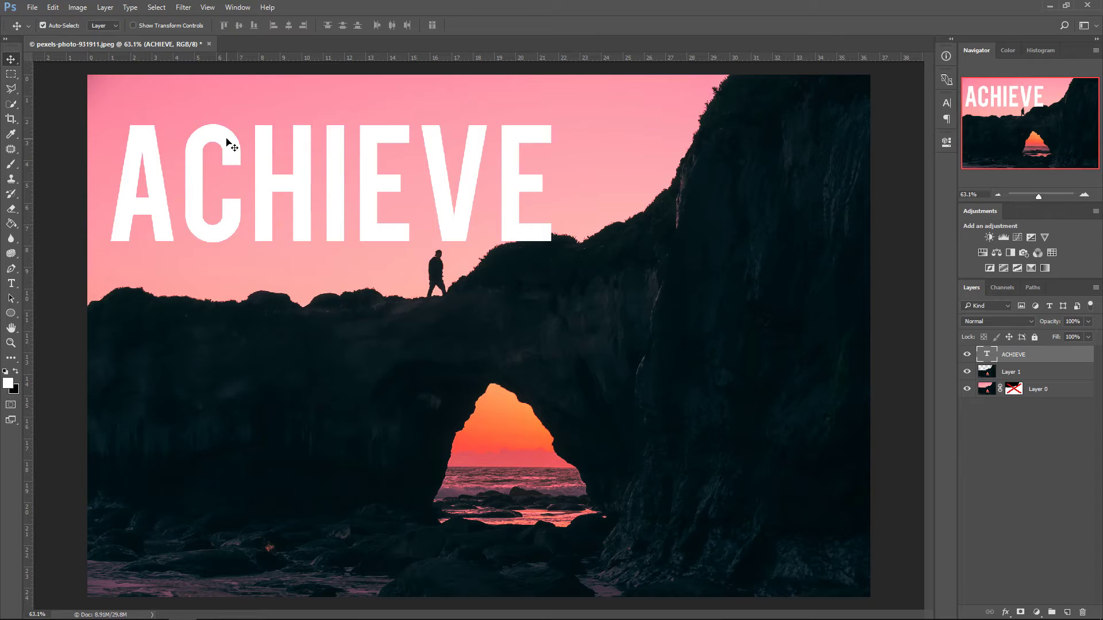
{"action": "left_click_drag", "start_coordinate": [229, 142], "coordinate": [208, 202]}
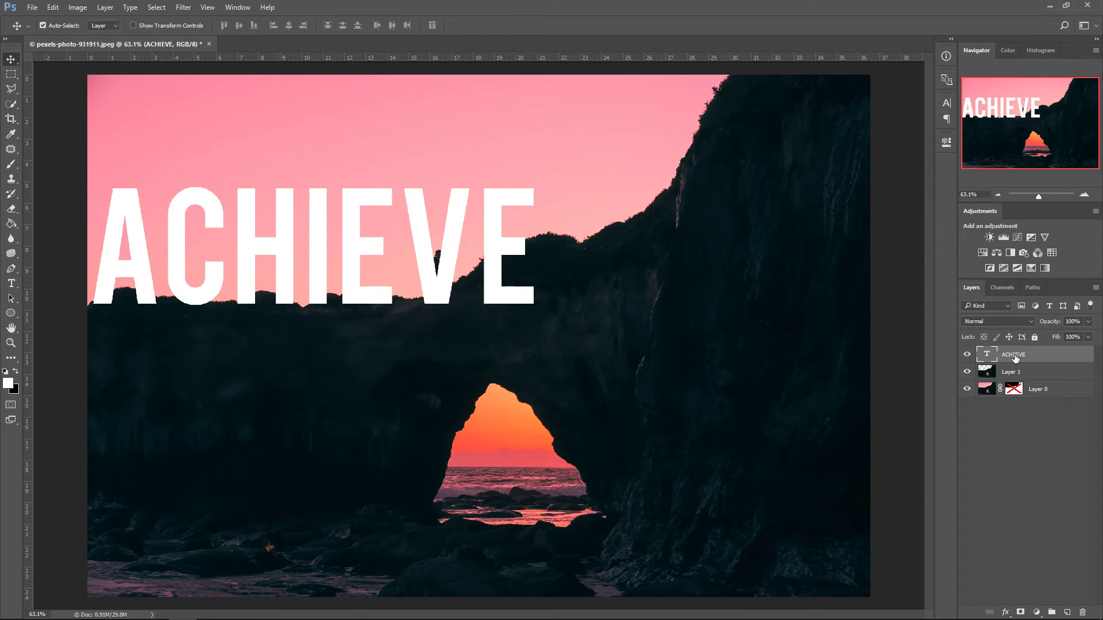
{"action": "left_click_drag", "start_coordinate": [1015, 357], "coordinate": [1017, 380]}
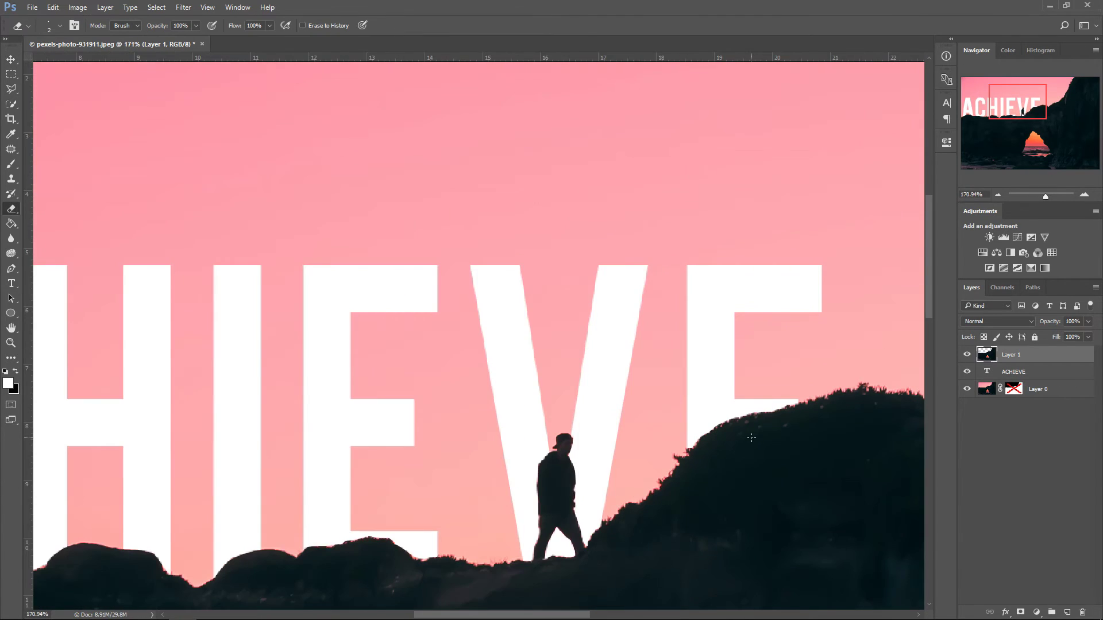
{"action": "scroll", "coordinate": [751, 438], "scroll_direction": "down", "scroll_amount": 5}
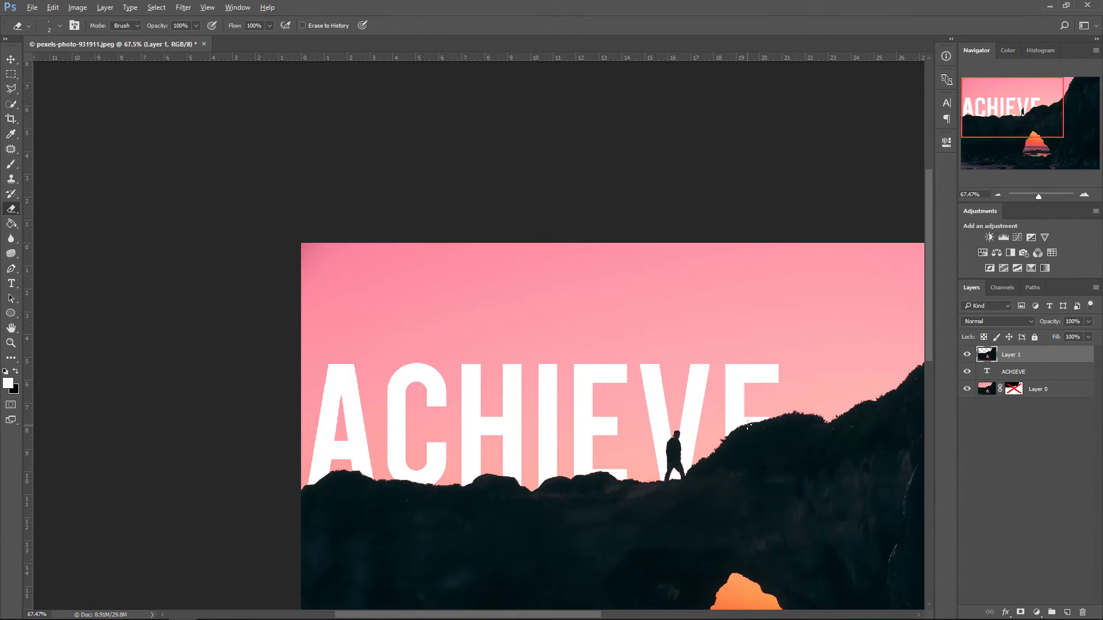
{"action": "scroll", "coordinate": [747, 426], "scroll_direction": "down", "scroll_amount": 2}
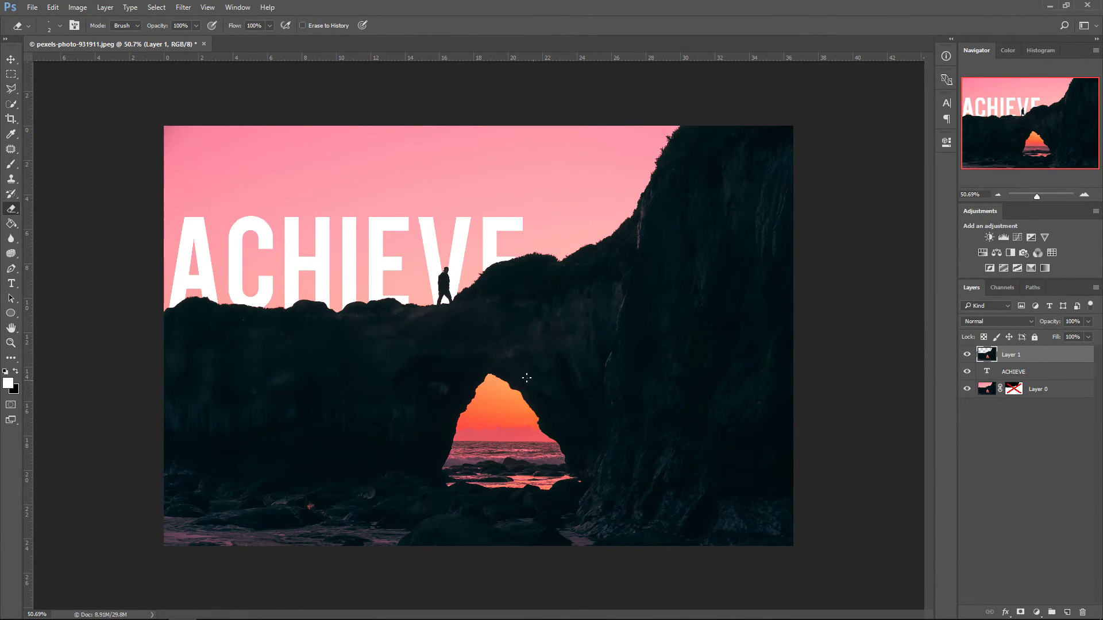
{"action": "scroll", "coordinate": [526, 378], "scroll_direction": "up", "scroll_amount": 1}
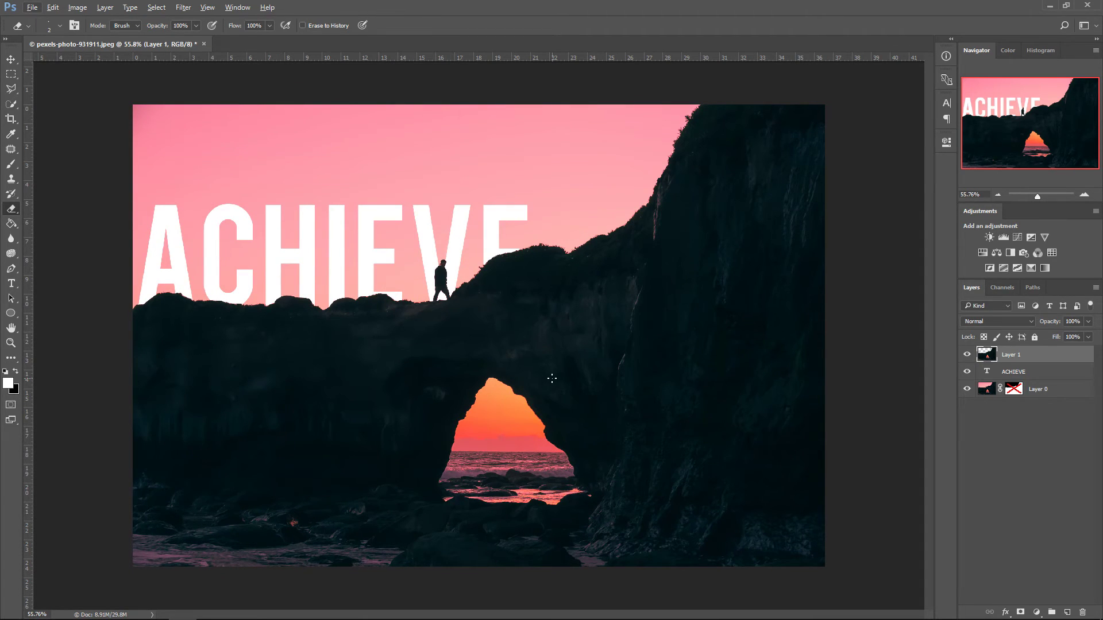